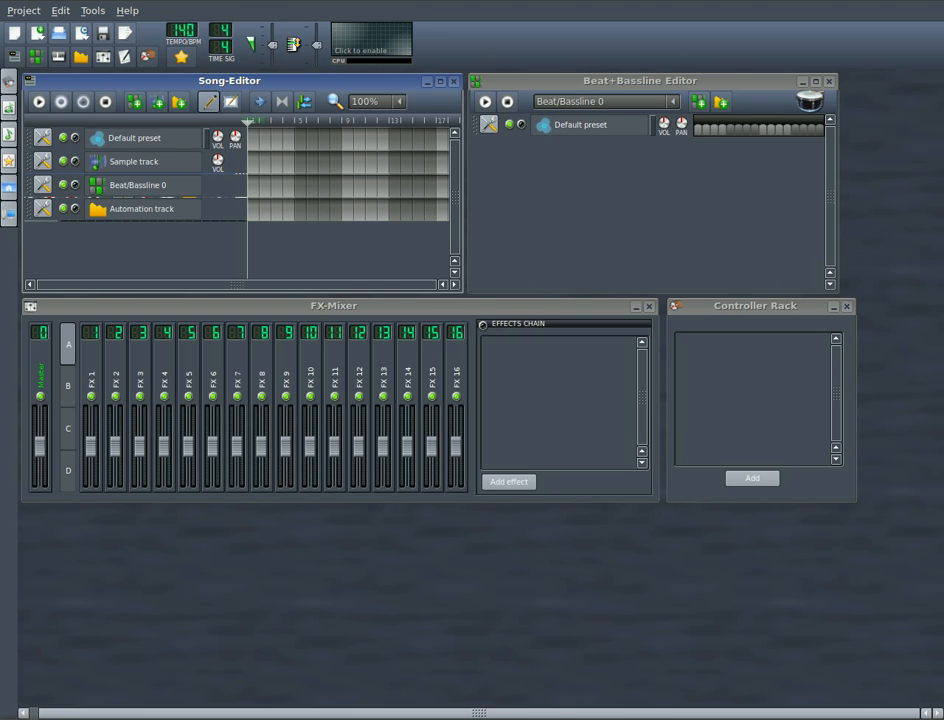
Step: Create a pattern at the start of the Default preset track and open it in the Piano-Roll, clear of the Song-Editor
left_click(252, 139)
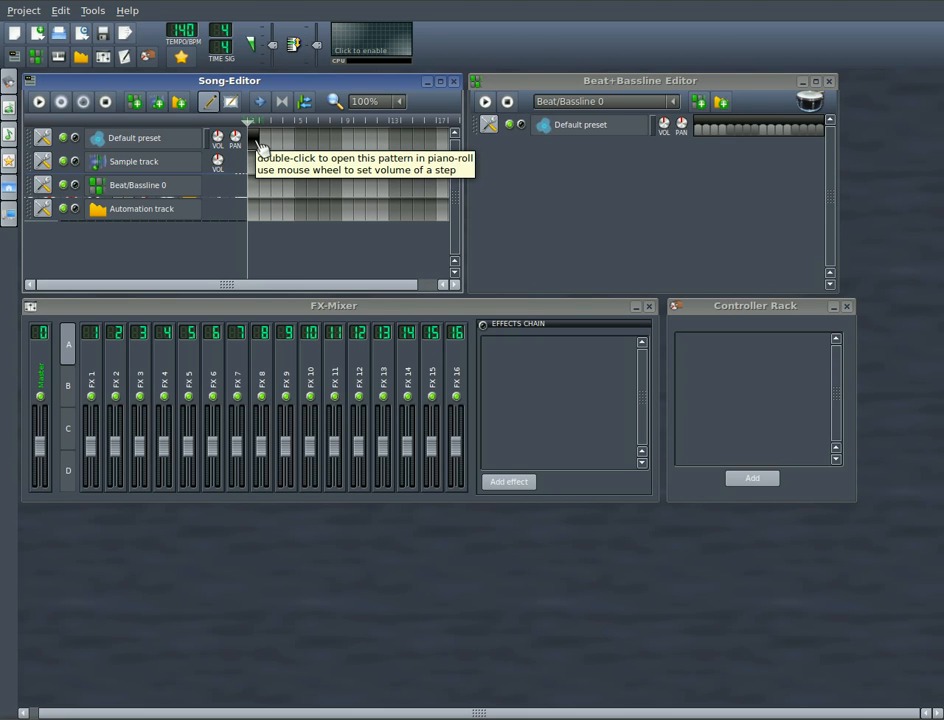
right_click(257, 145)
left_click(265, 148)
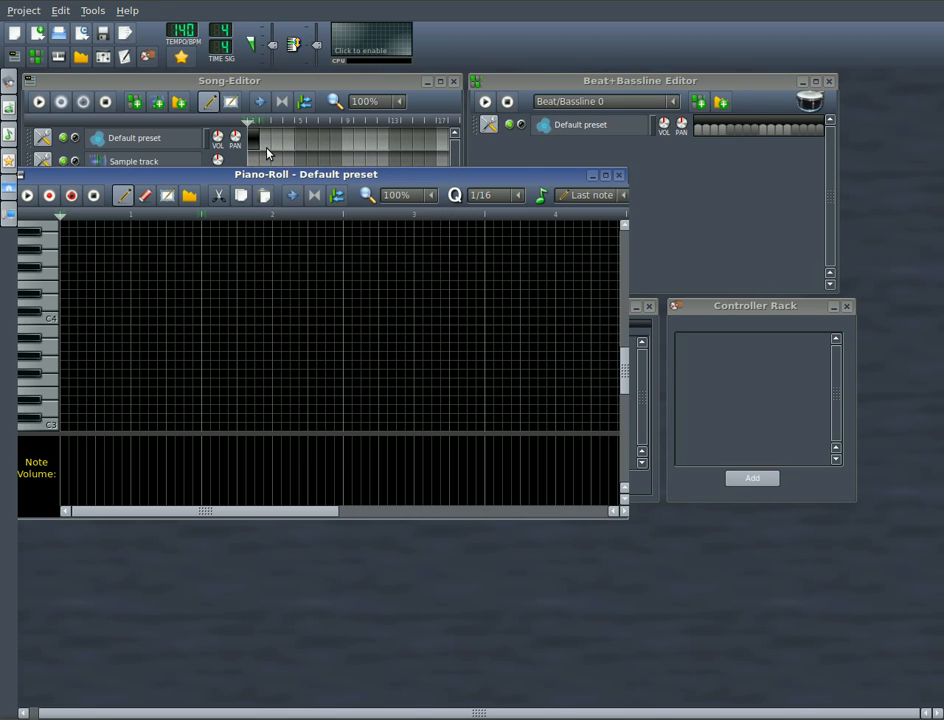
left_click_drag(333, 180, 430, 316)
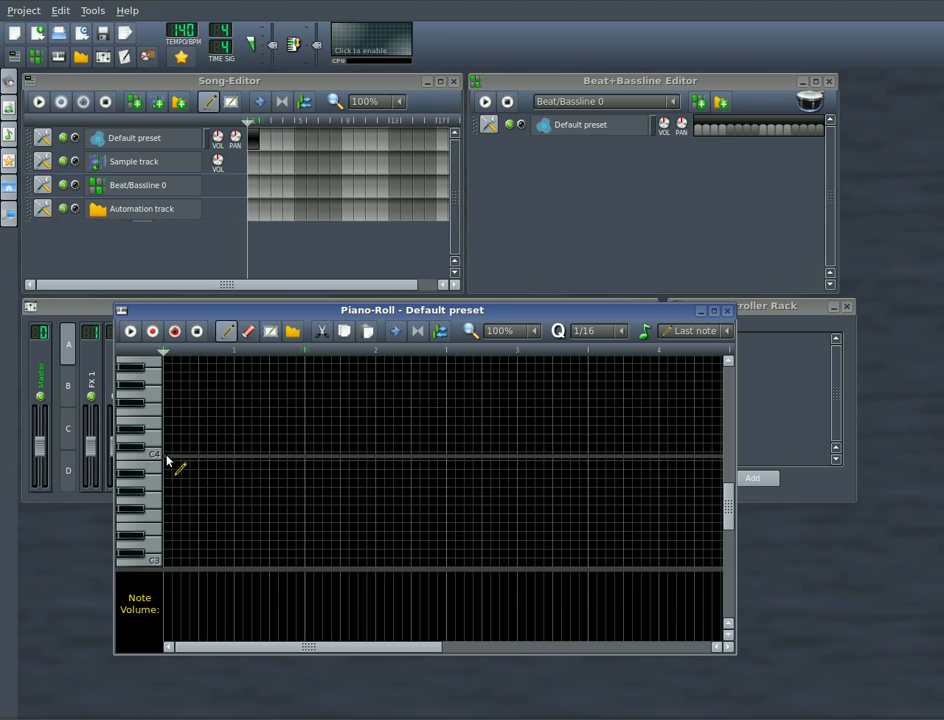
Step: Set the Piano-Roll quantization to 1/1 and enter four long, overlapping ascending notes, one per bar, starting at the pattern's beginning
left_click(622, 338)
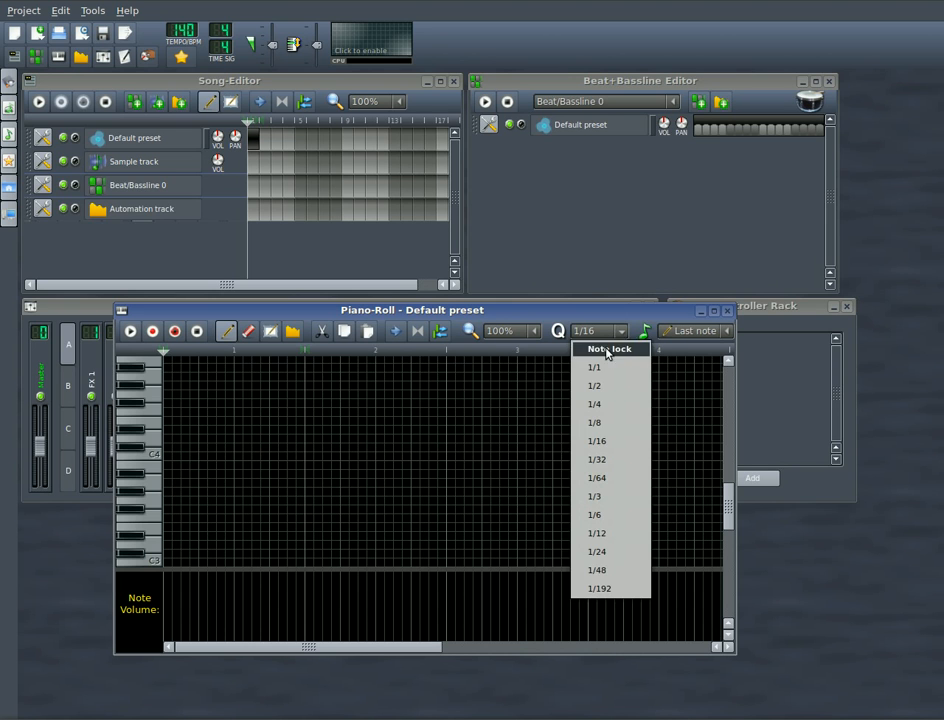
left_click(584, 369)
left_click(172, 482)
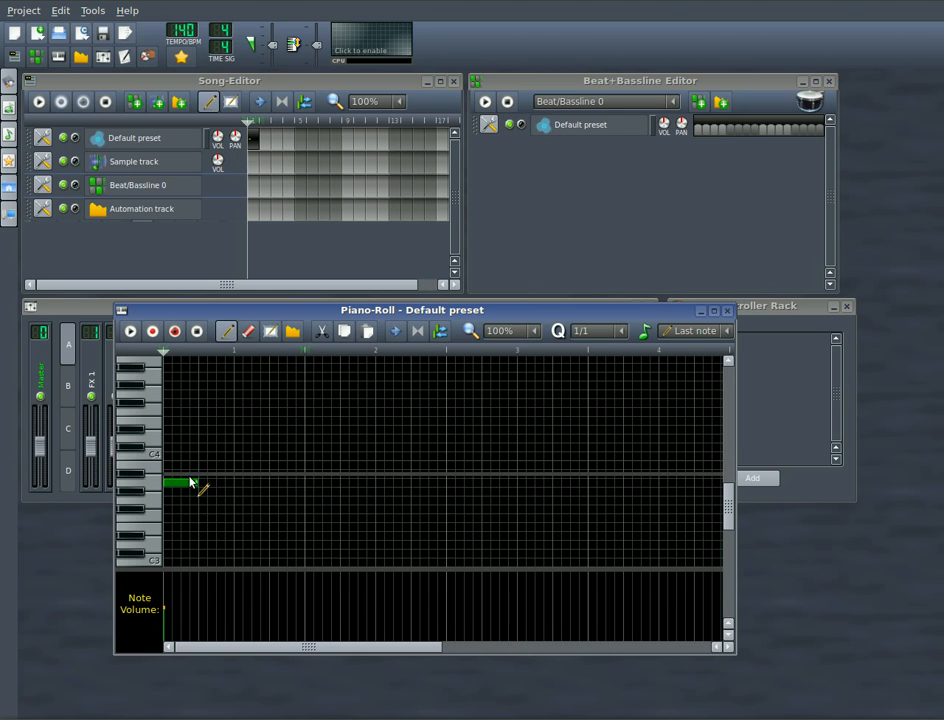
left_click_drag(262, 496, 345, 486)
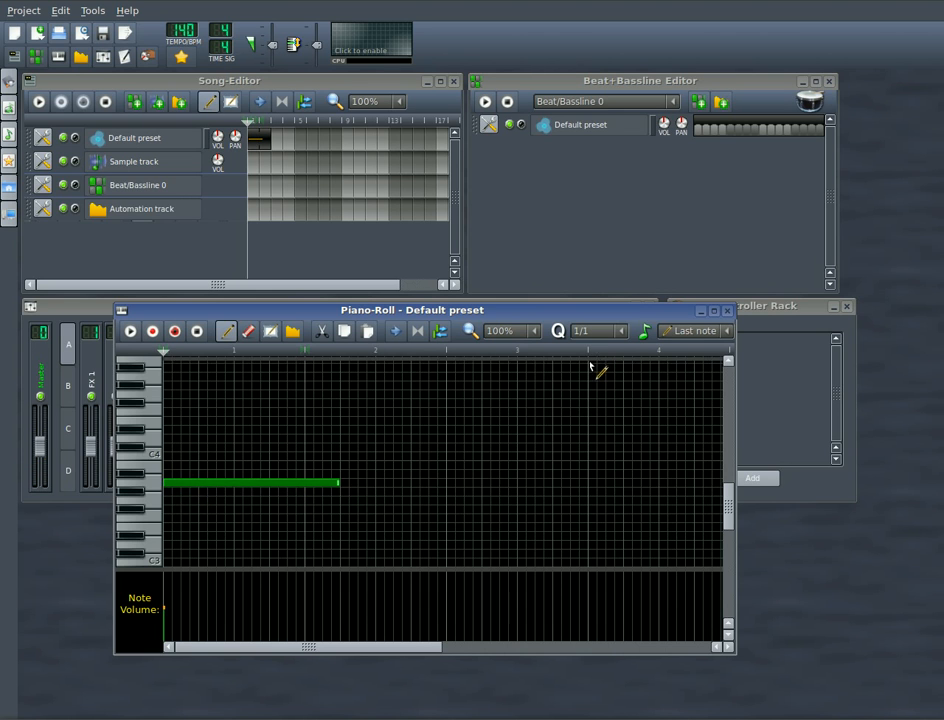
left_click(320, 456)
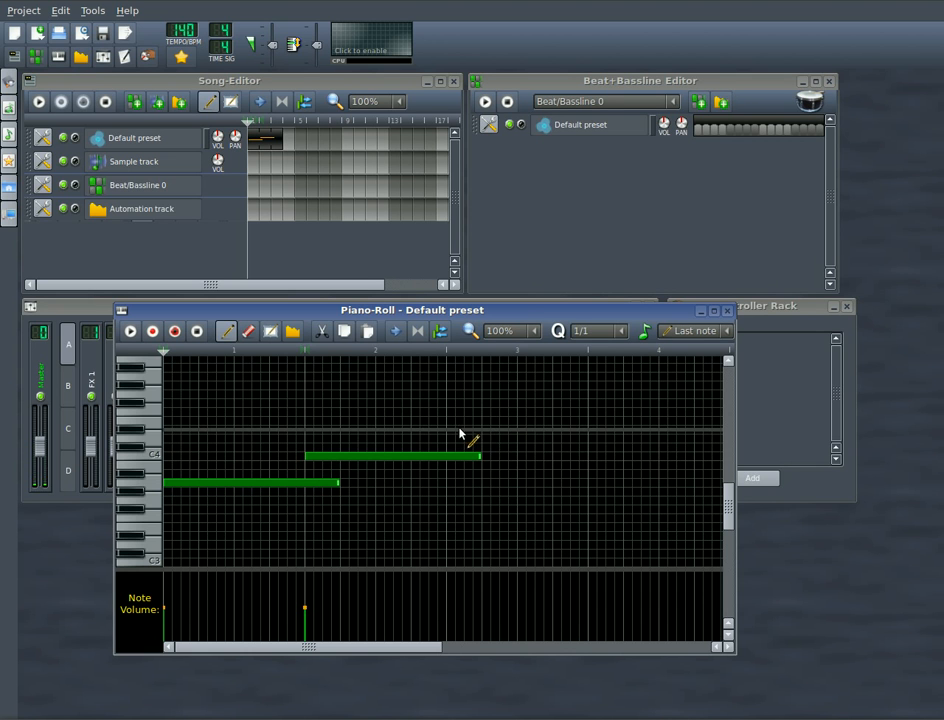
left_click(464, 430)
left_click(592, 404)
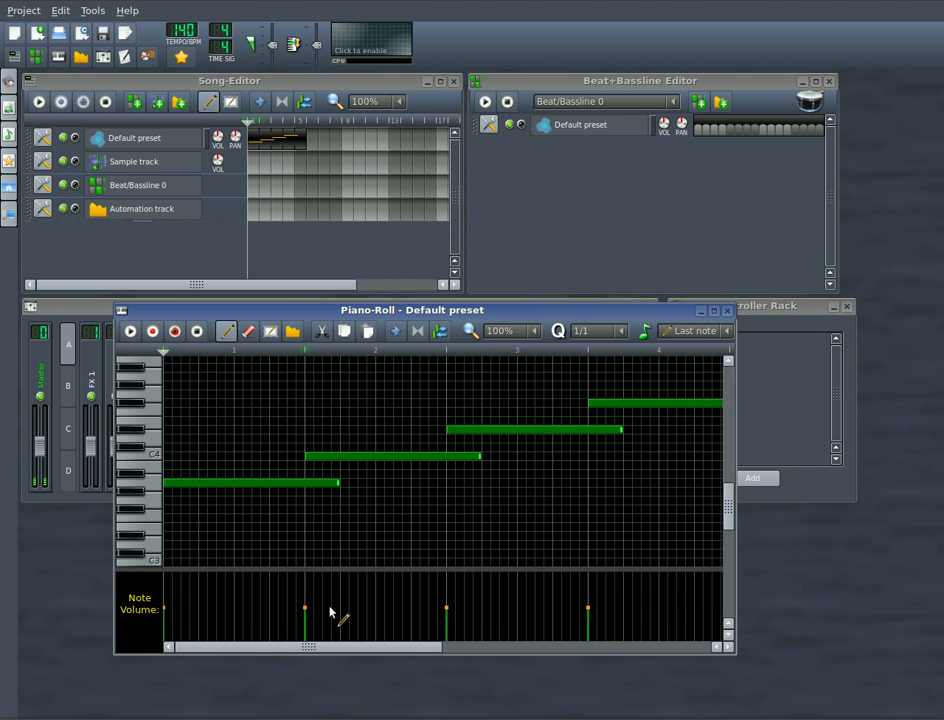
Step: Extend the melody with six more long notes of varying pitch, one per bar, and play the pattern from the start
left_click_drag(331, 648, 469, 650)
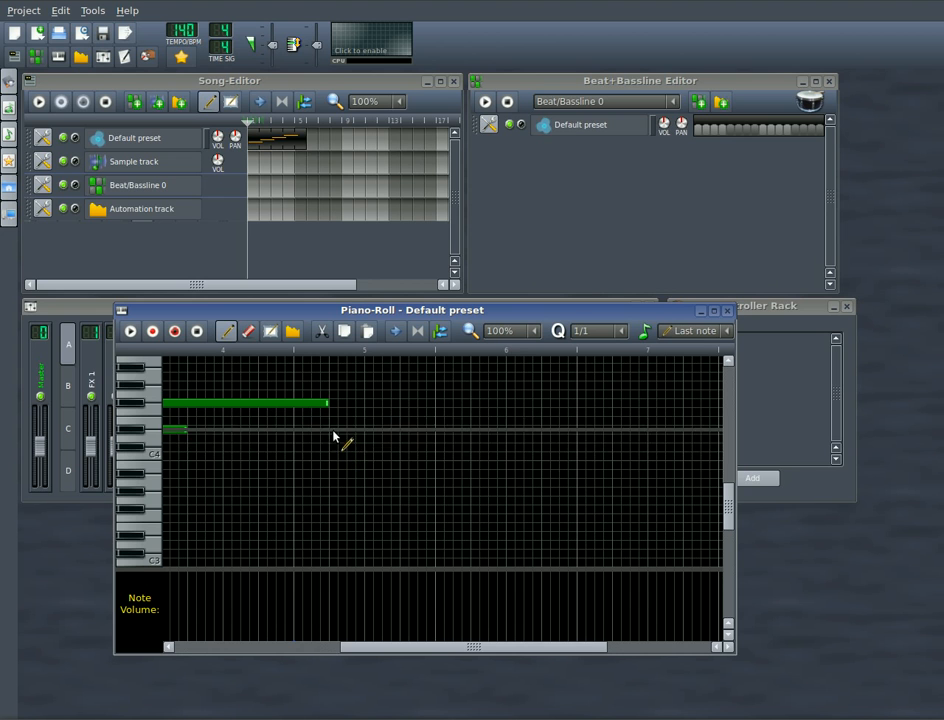
left_click(333, 432)
left_click(455, 477)
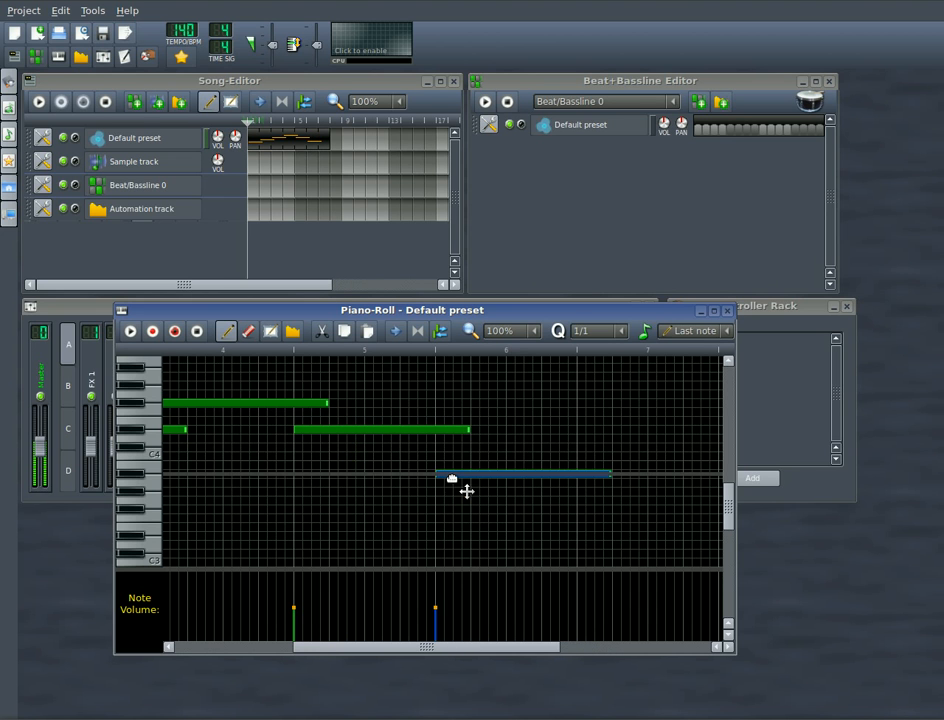
left_click(596, 413)
left_click_drag(440, 648, 533, 648)
left_click(322, 456)
left_click(459, 404)
left_click_drag(457, 403, 612, 410)
left_click(615, 458)
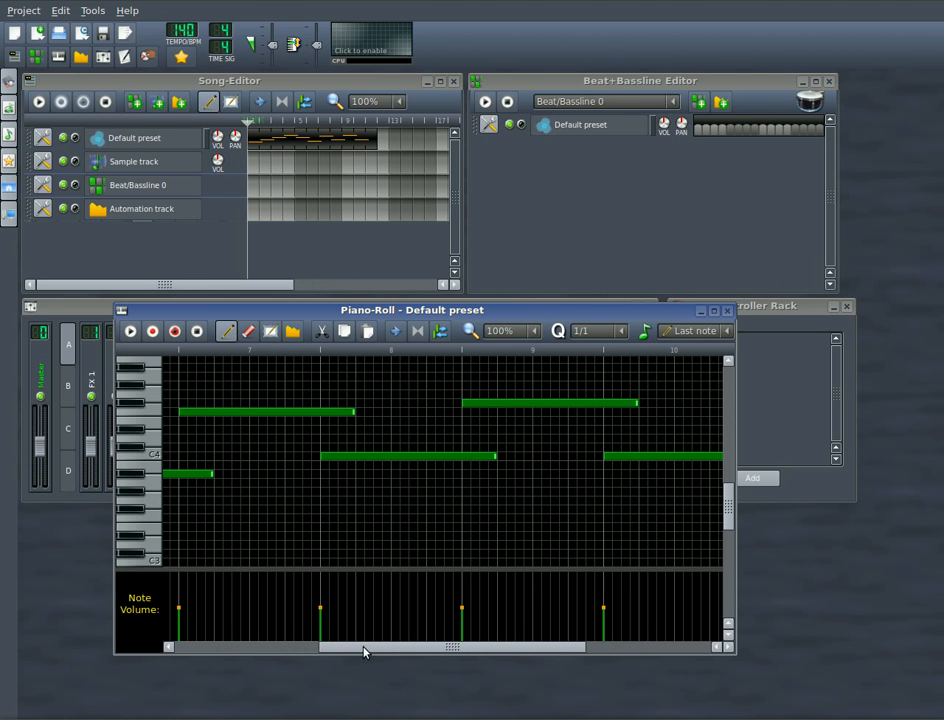
left_click_drag(365, 649, 212, 654)
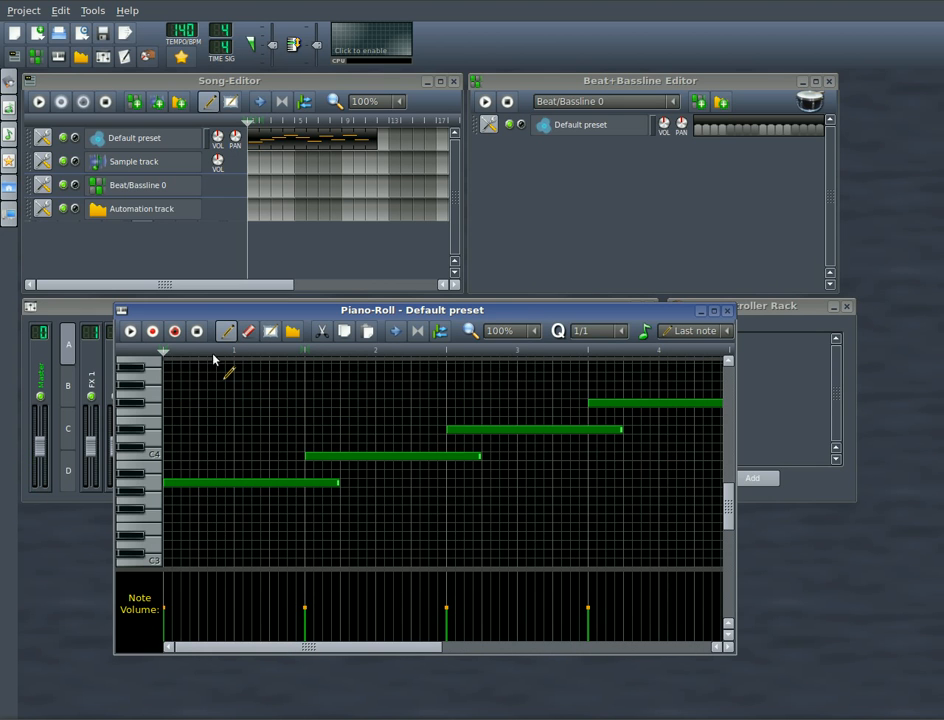
left_click(129, 334)
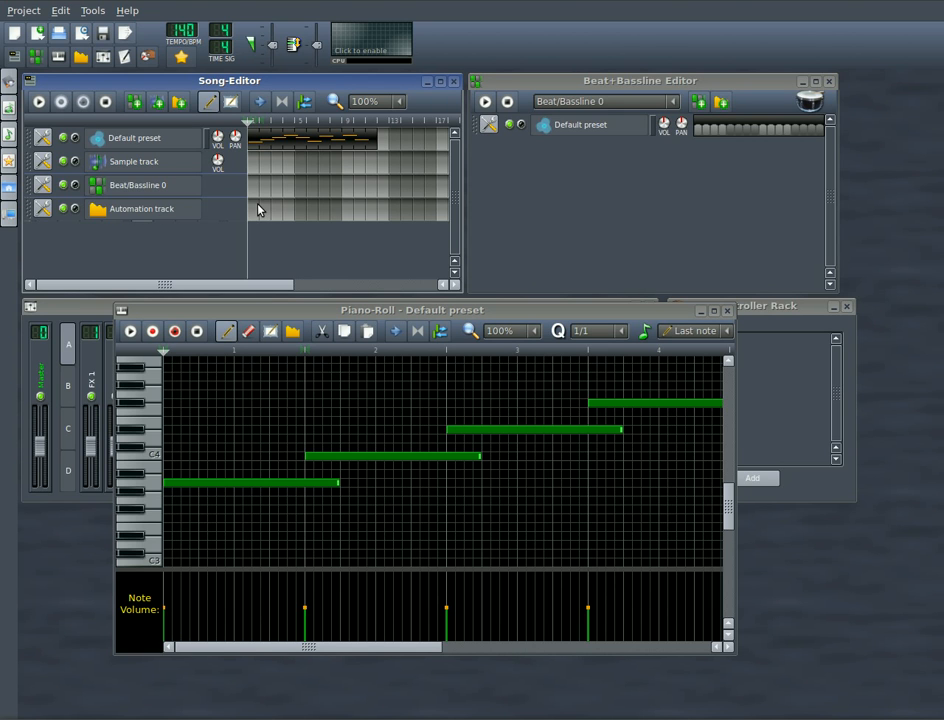
Step: Link the Default preset's volume to the Automation track, and open that clip in a widened Automation Editor
left_click(218, 138)
left_click_drag(218, 138, 378, 216)
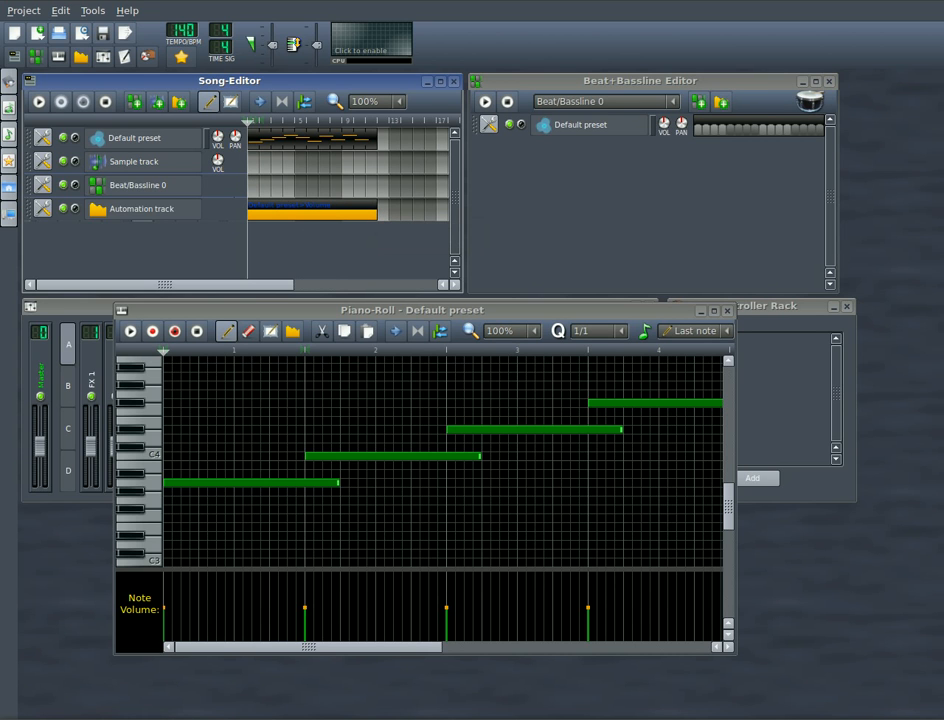
right_click(288, 216)
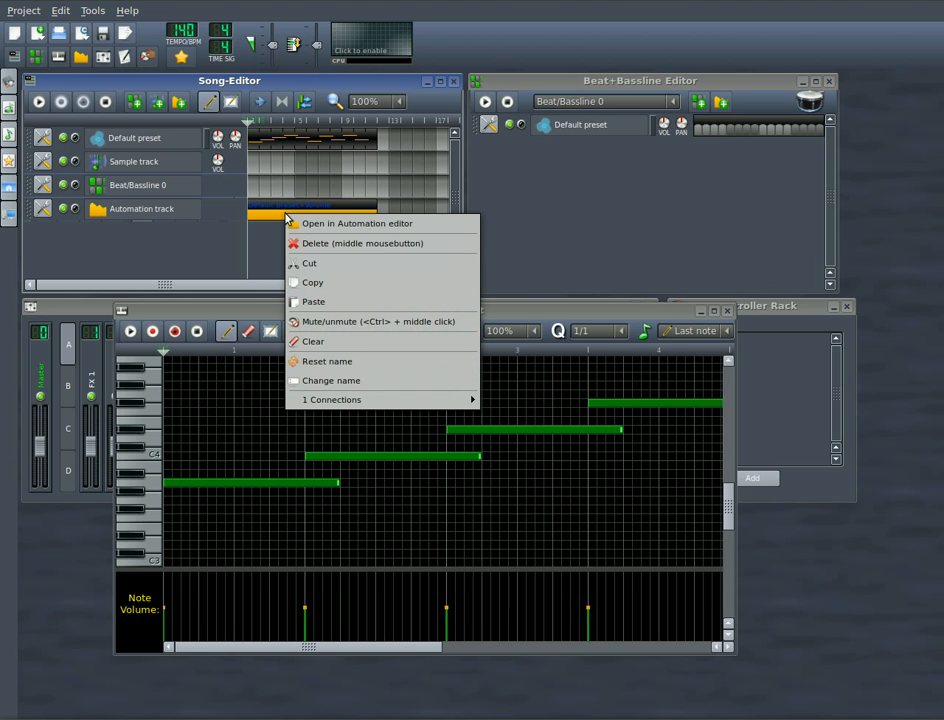
left_click(403, 231)
left_click_drag(465, 183, 463, 255)
left_click_drag(562, 309, 825, 309)
Step: Draw a volume curve rising gradually from 0 to about 100 over the first four bars, and audition it
mouse_move(567, 442)
left_mouse_down()
mouse_move(99, 527)
mouse_move(62, 557)
mouse_move(63, 571)
mouse_move(386, 468)
mouse_move(535, 443)
left_mouse_up()
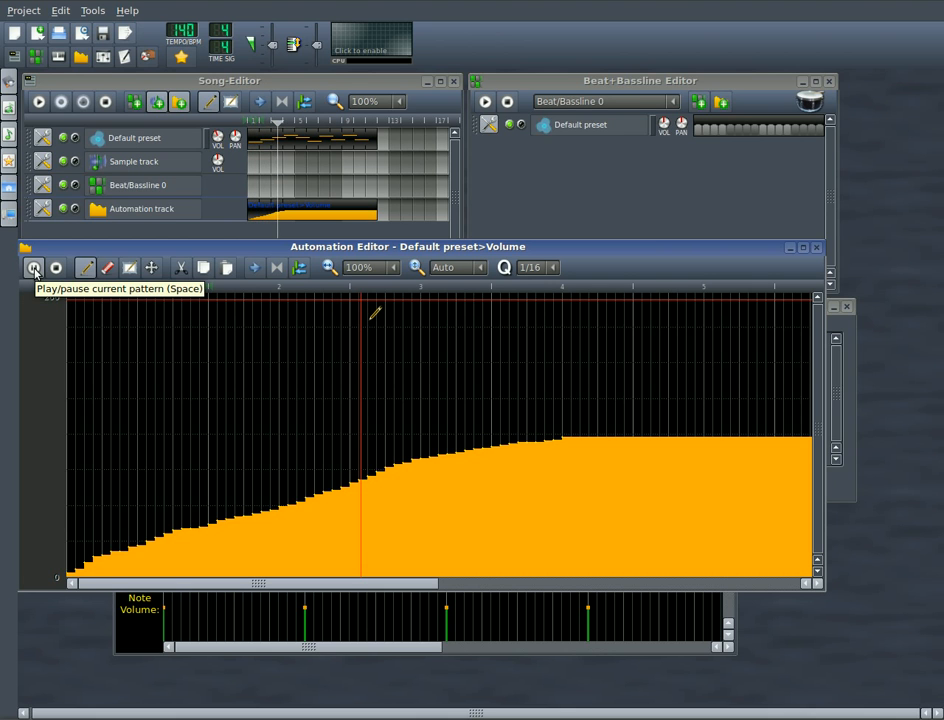
left_click(56, 267)
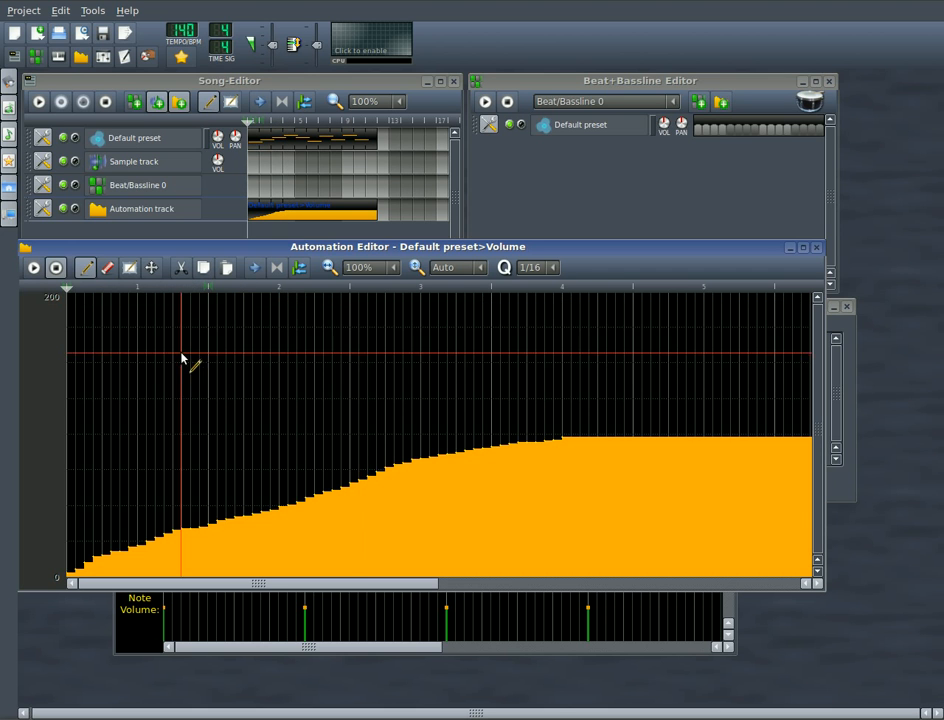
Step: Redraw the volume automation as a wave with three peaks, the last and highest near bar 6, and audition it
mouse_move(70, 568)
left_mouse_down()
mouse_move(225, 419)
mouse_move(398, 572)
mouse_move(569, 453)
mouse_move(617, 535)
mouse_move(636, 546)
left_mouse_up()
mouse_move(398, 593)
left_mouse_down()
mouse_move(497, 590)
mouse_move(466, 571)
mouse_move(588, 331)
mouse_move(645, 510)
mouse_move(691, 548)
left_mouse_up()
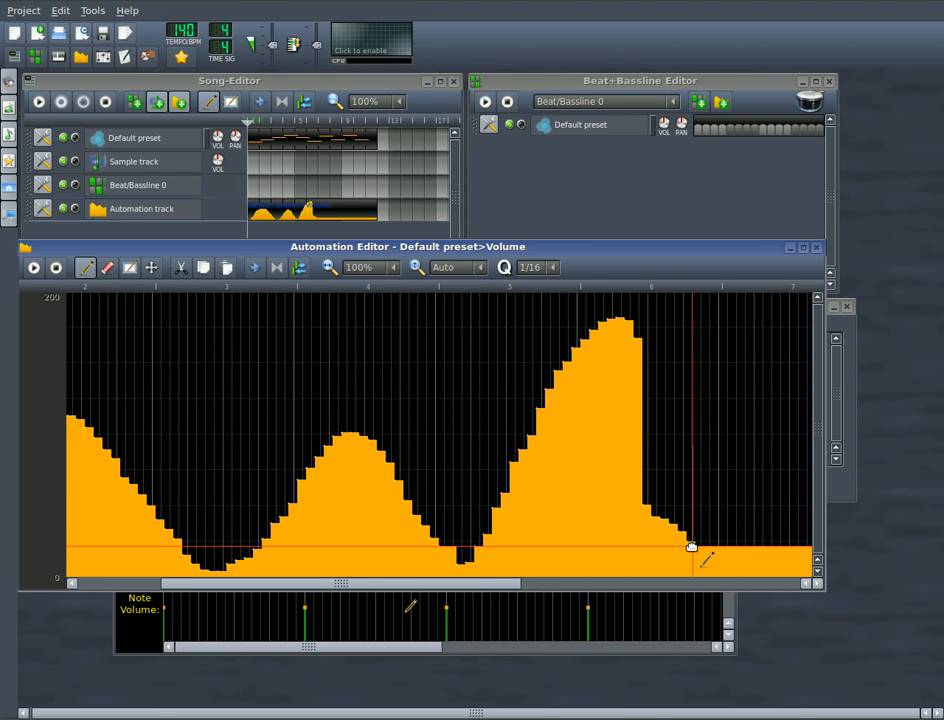
left_click(31, 271)
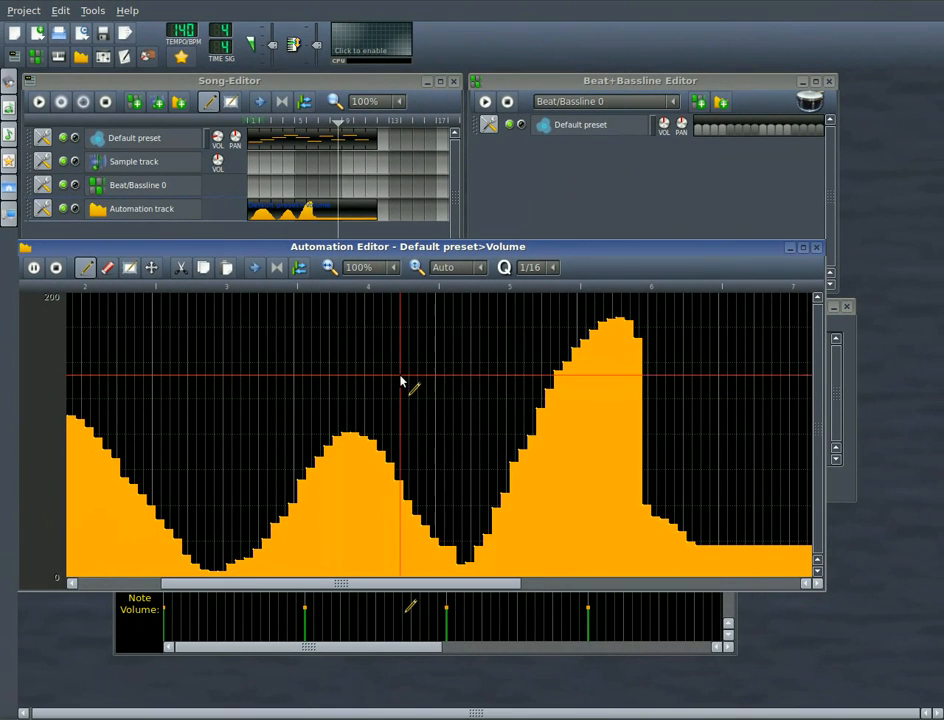
left_click(57, 268)
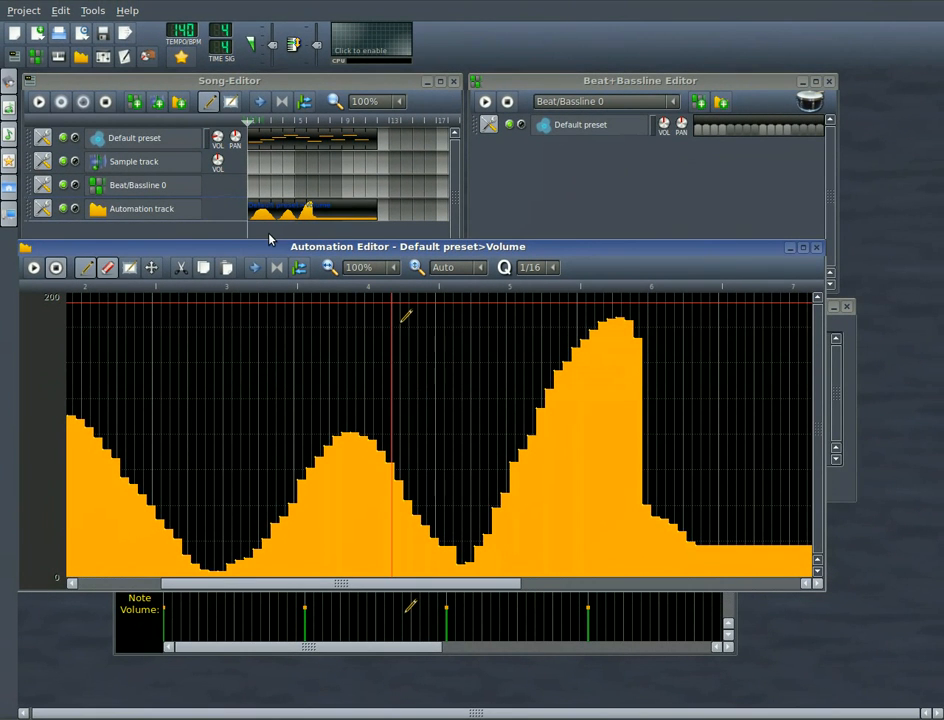
Step: Add a second automation track, link the Default preset's panning to it, and open the panning clip in the Automation Editor
left_click_drag(265, 251, 282, 303)
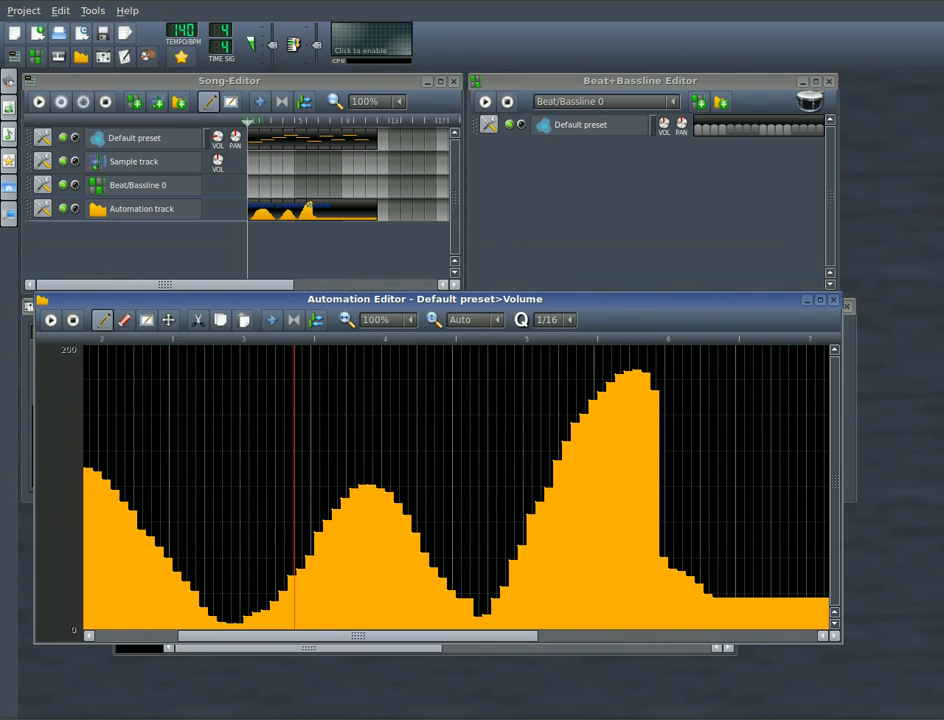
left_click(180, 104)
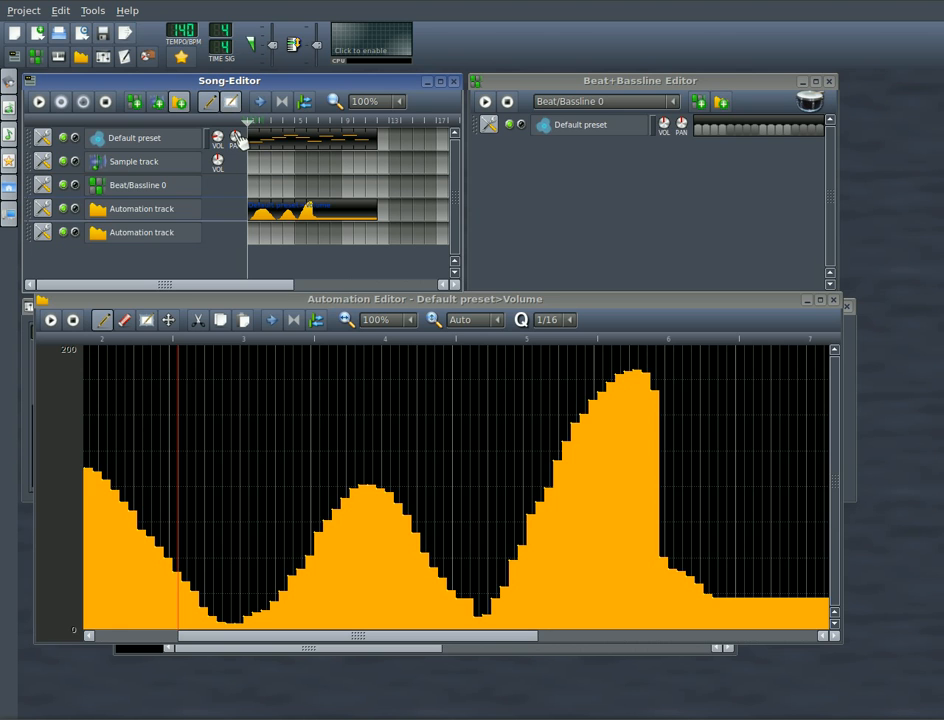
left_click_drag(241, 141, 380, 225)
right_click(298, 239)
left_click(330, 244)
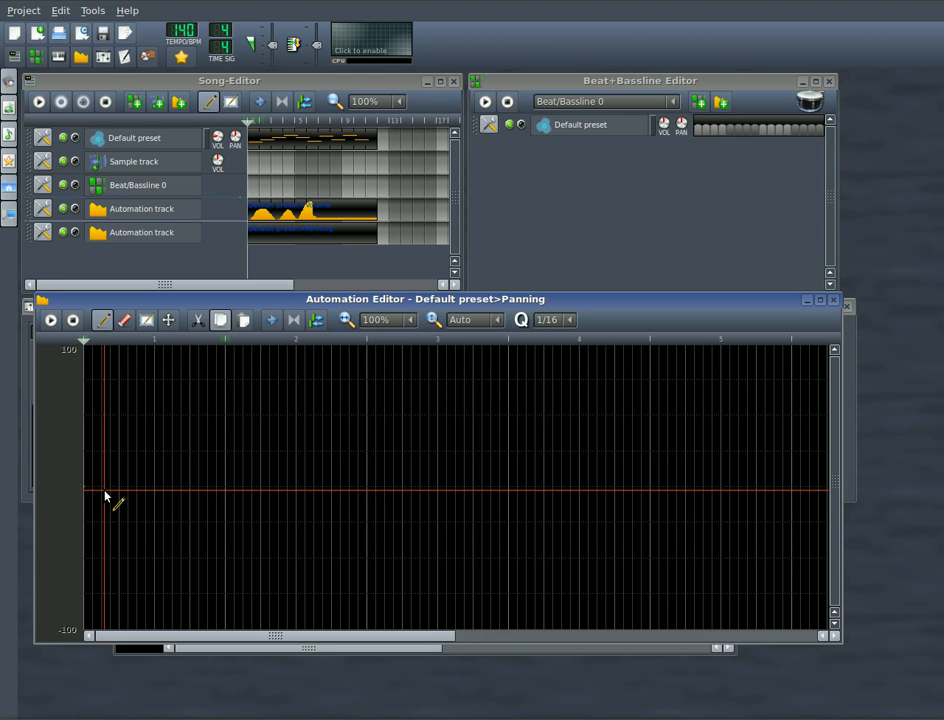
Step: Draw a panning curve with four swings between positive and negative values over the first bars, and play the song to hear it
mouse_move(93, 497)
left_mouse_down()
mouse_move(104, 448)
mouse_move(134, 392)
mouse_move(175, 558)
mouse_move(211, 564)
mouse_move(249, 385)
mouse_move(322, 588)
mouse_move(352, 390)
mouse_move(392, 413)
mouse_move(432, 543)
mouse_move(489, 381)
mouse_move(522, 561)
mouse_move(544, 600)
mouse_move(518, 542)
mouse_move(473, 487)
left_mouse_up()
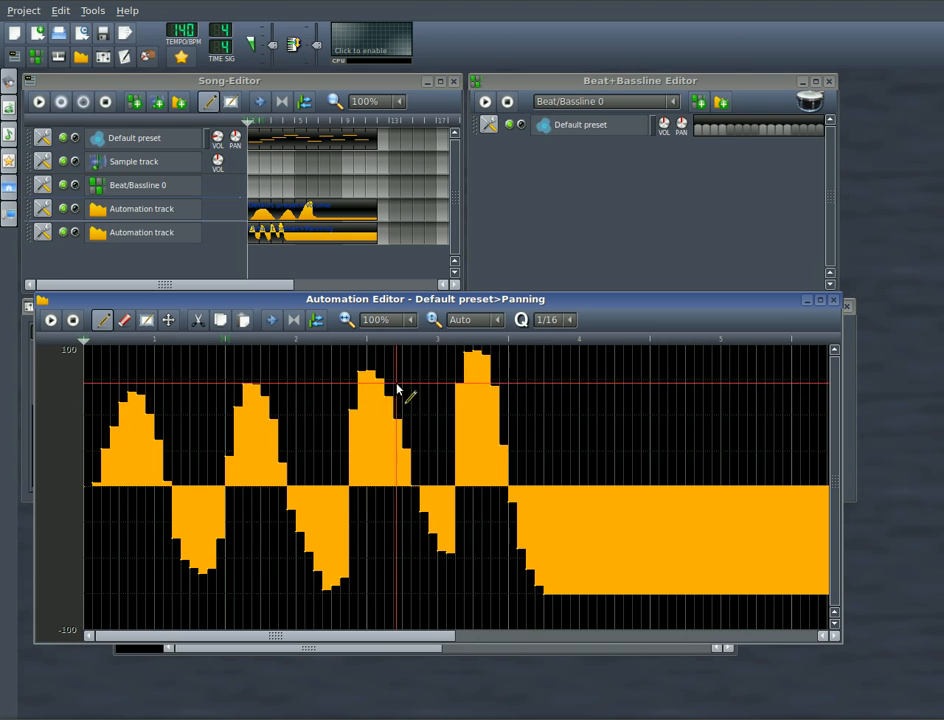
left_click(104, 104)
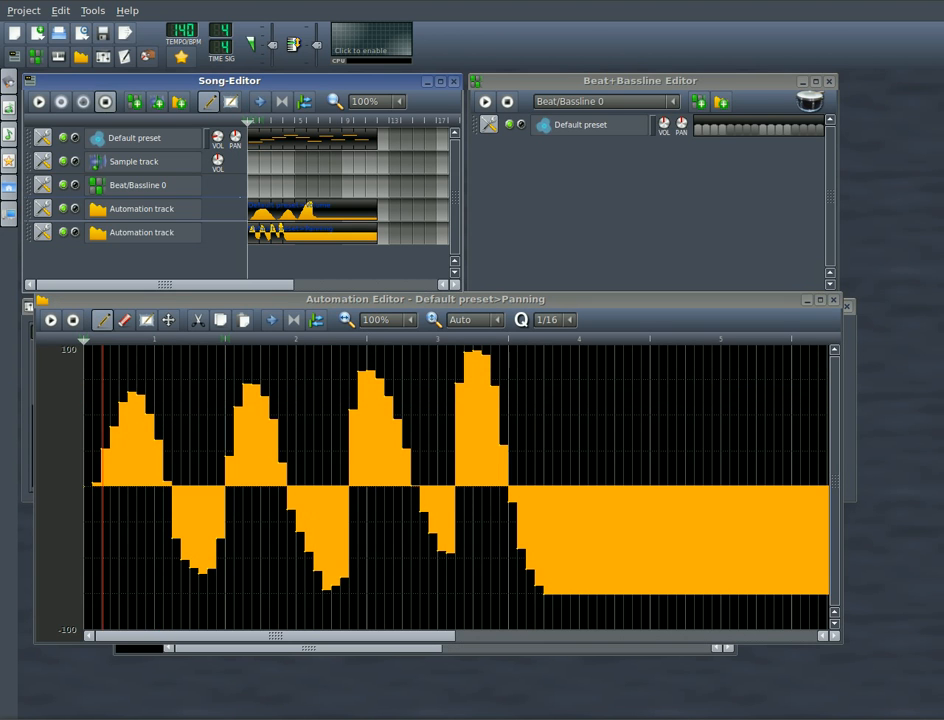
left_click(38, 104)
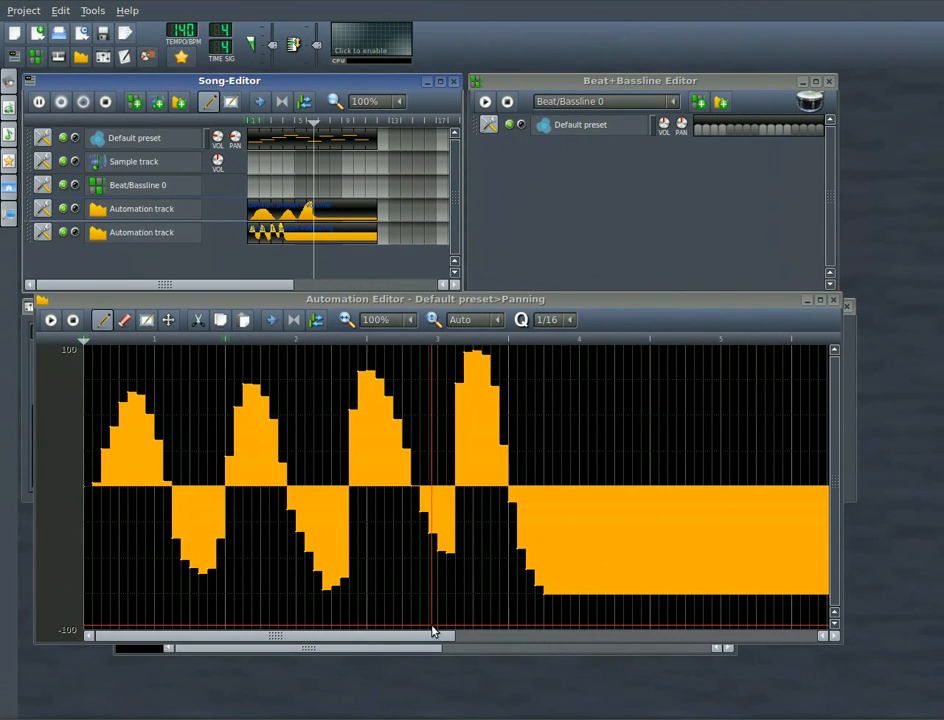
left_click_drag(432, 633, 478, 638)
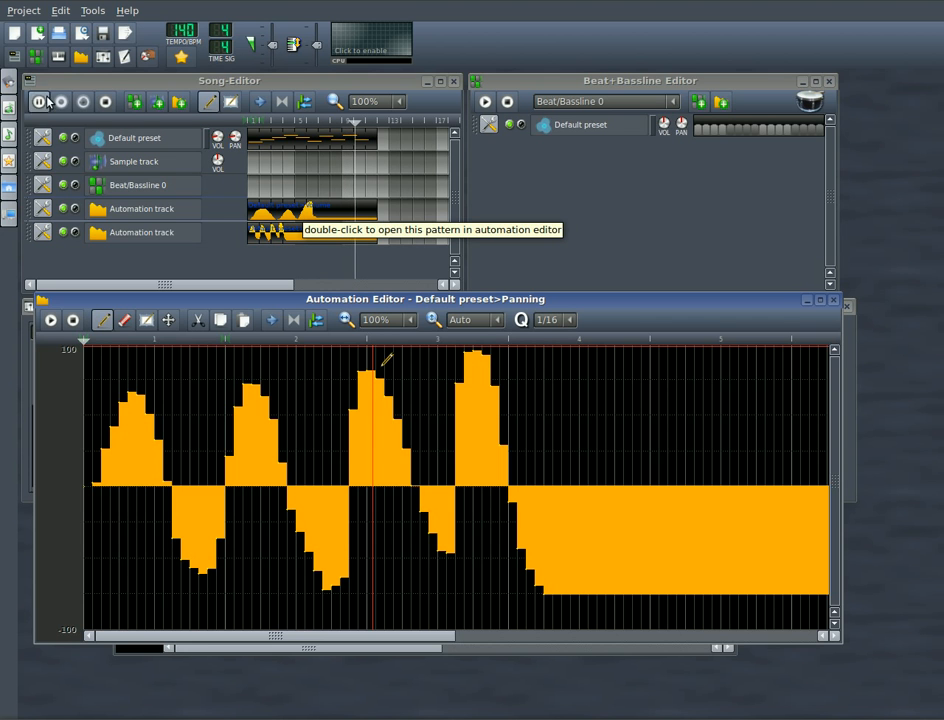
left_click(105, 101)
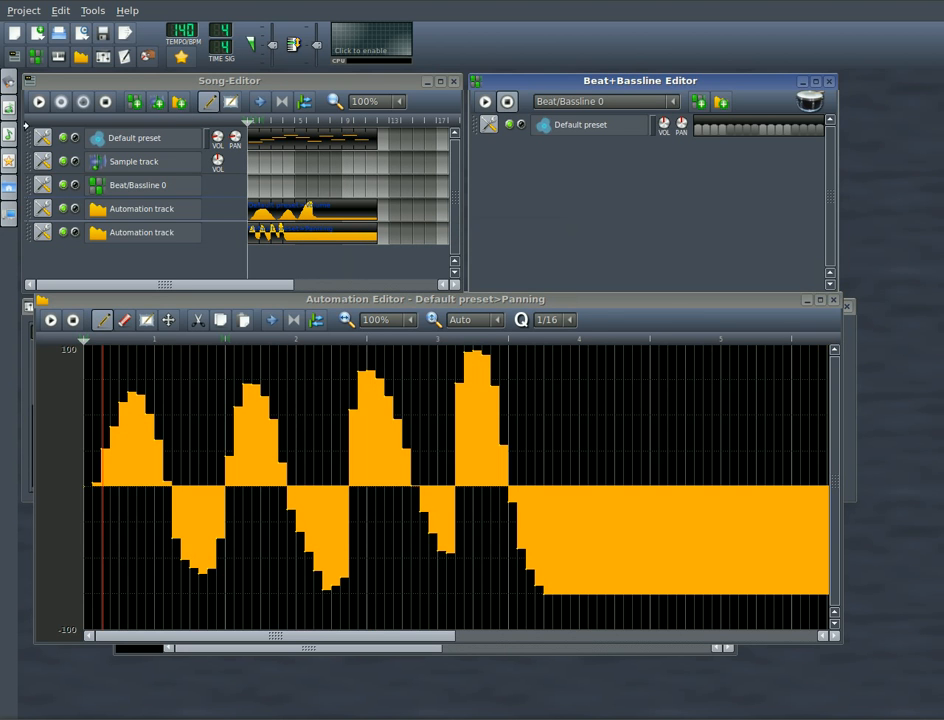
Step: Add the drum samples clav02.ogg and hihat_closed01.ogg as tracks in the Beat+Bassline Editor
left_click(11, 133)
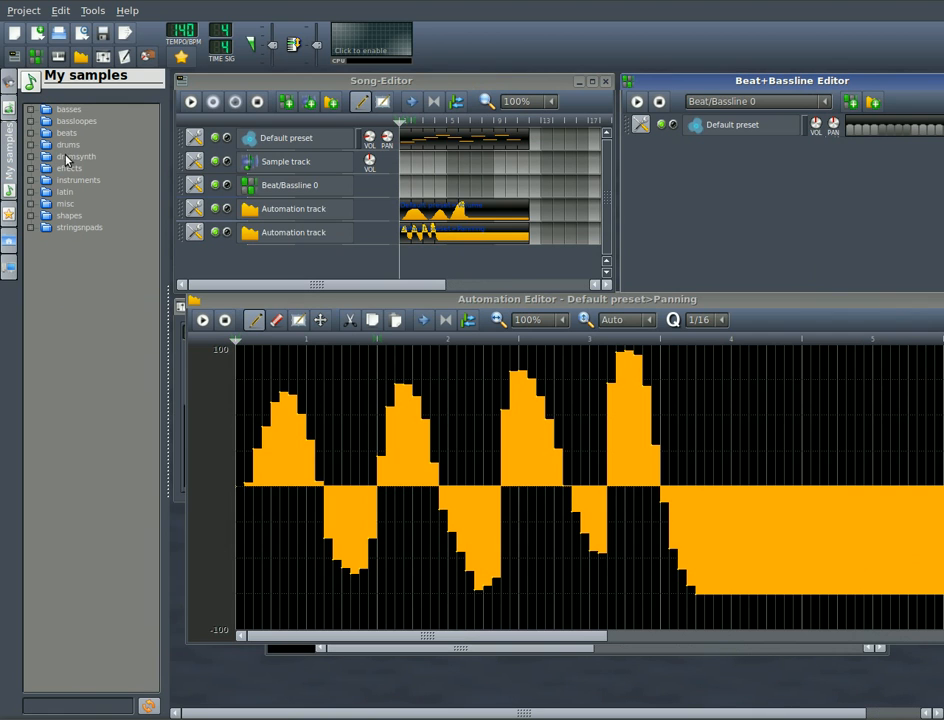
left_click(67, 146)
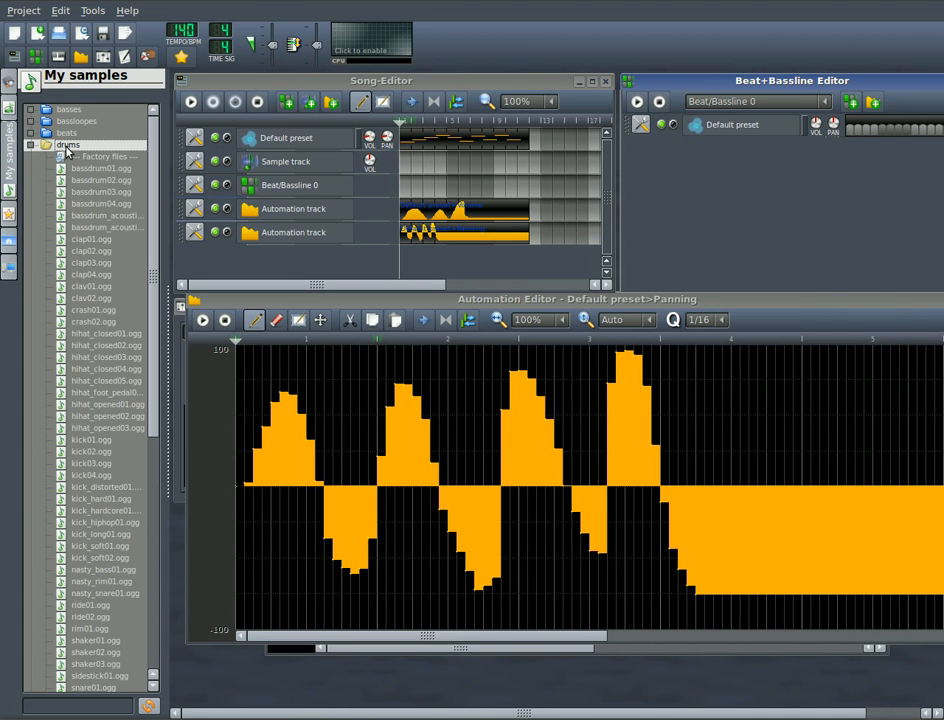
left_click_drag(85, 298, 668, 205)
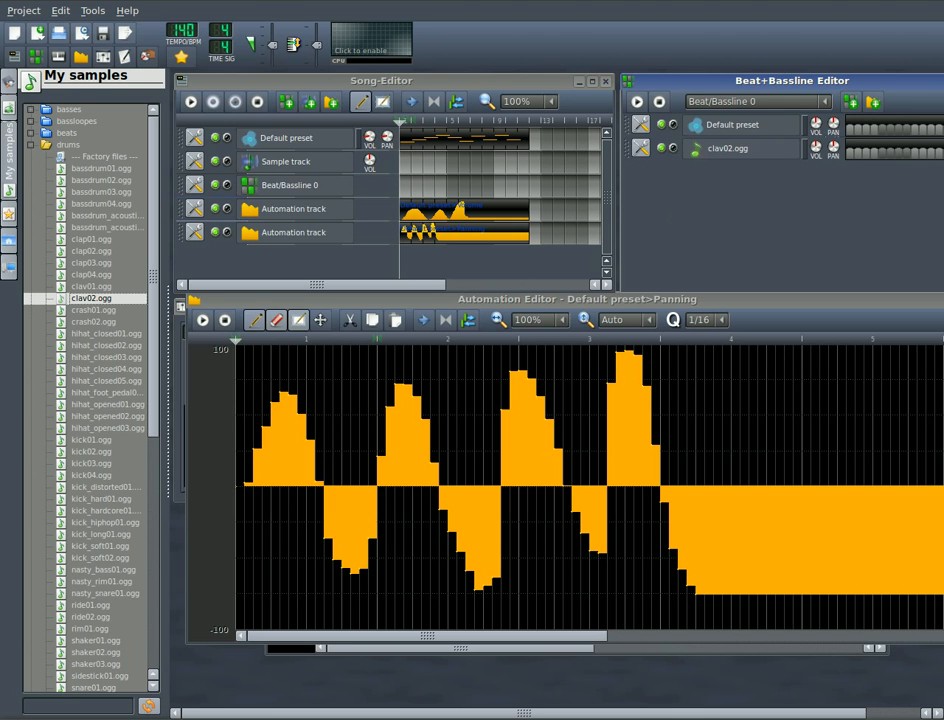
left_click_drag(85, 336, 729, 244)
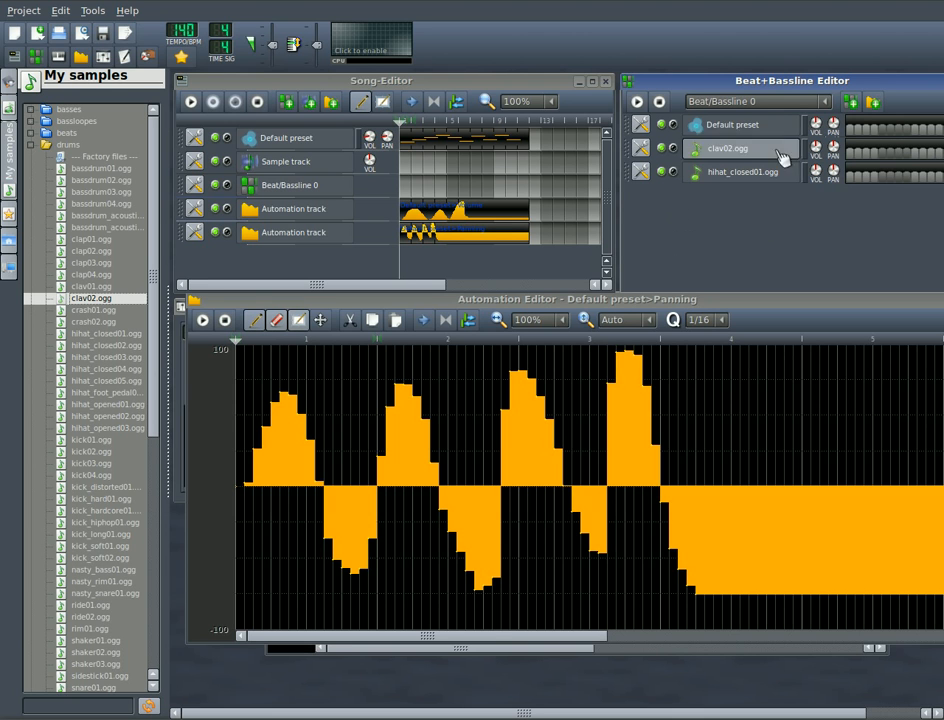
left_click(12, 120)
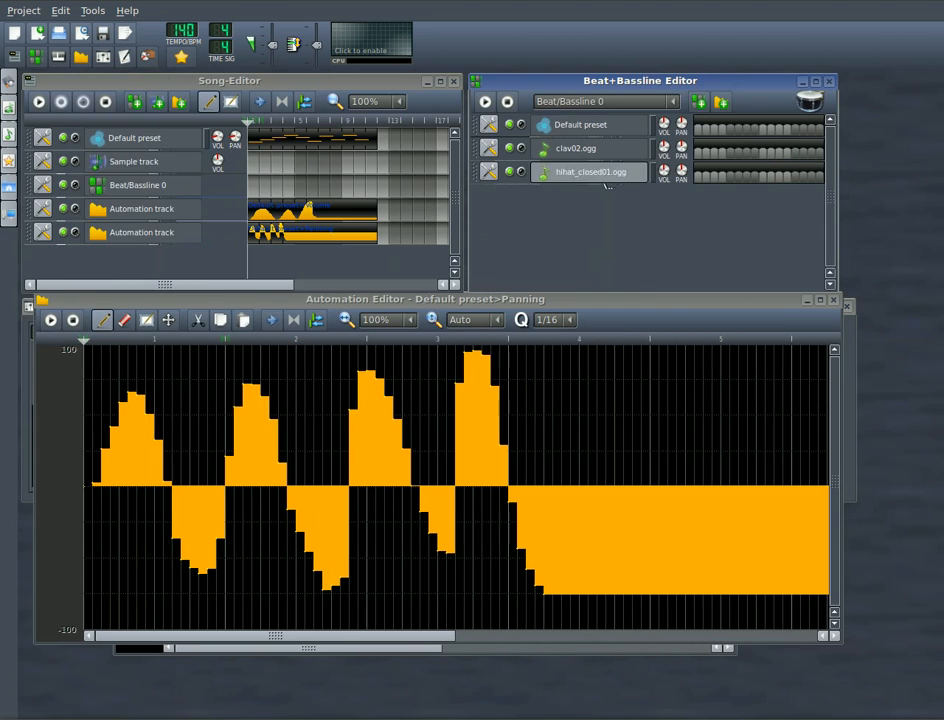
Step: Program clav02.ogg on every second step and hihat_closed01.ogg in a denser pattern, and play the beat
left_click(699, 154)
left_click(714, 154)
left_click(731, 155)
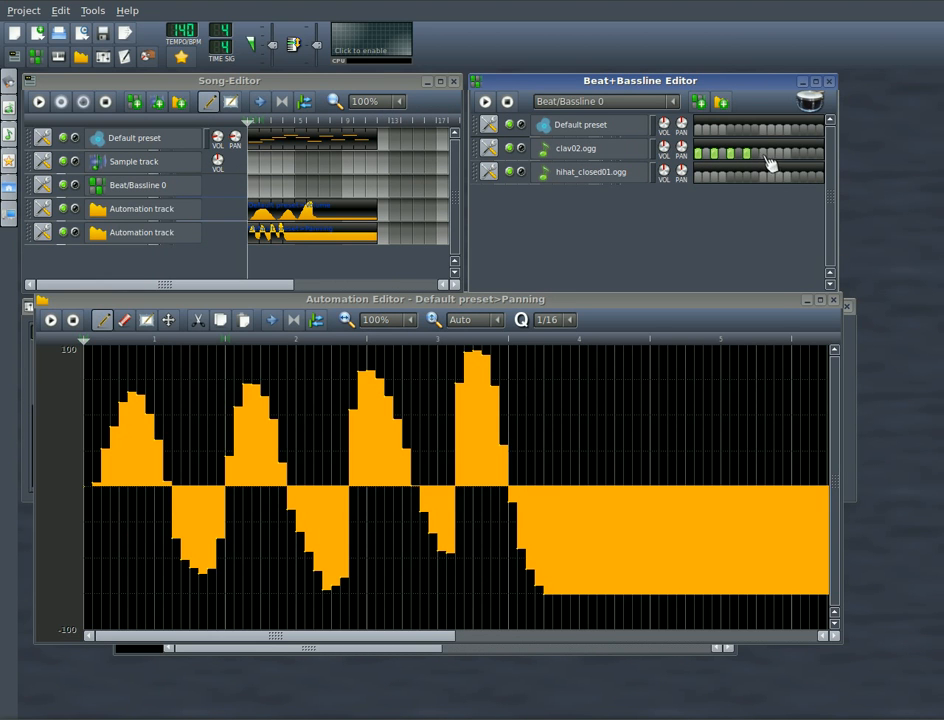
left_click(803, 155)
left_click(712, 177)
left_click(720, 177)
left_click(748, 177)
left_click(756, 177)
left_click(772, 180)
left_click(489, 104)
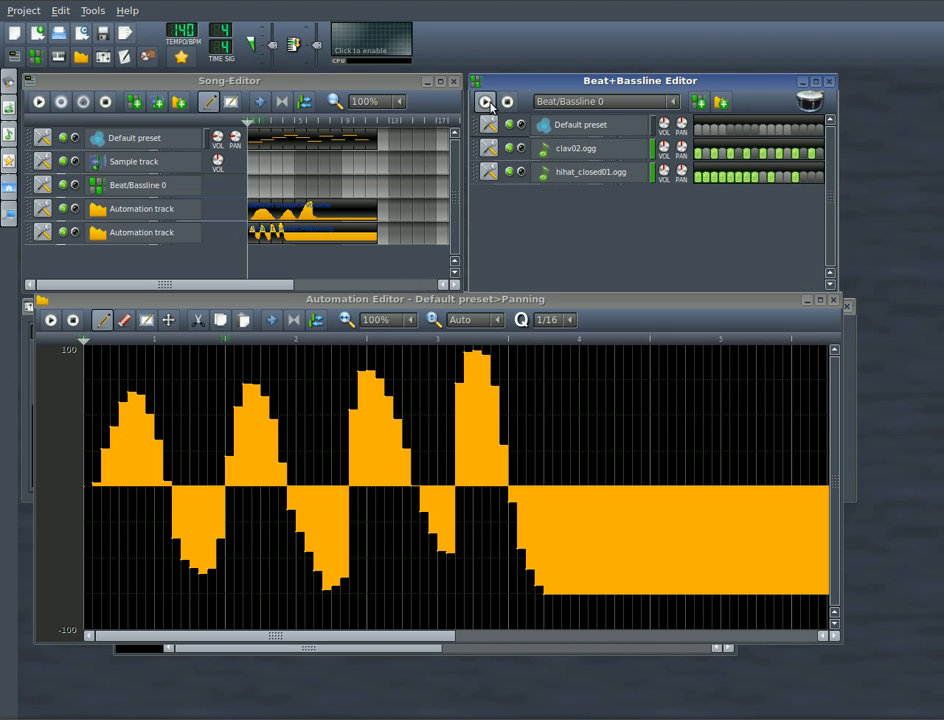
Step: Stop the beat, add two automation tracks to the Beat+Bassline Editor, and link them to the panning of clav02.ogg and hihat_closed01.ogg
left_click(489, 104)
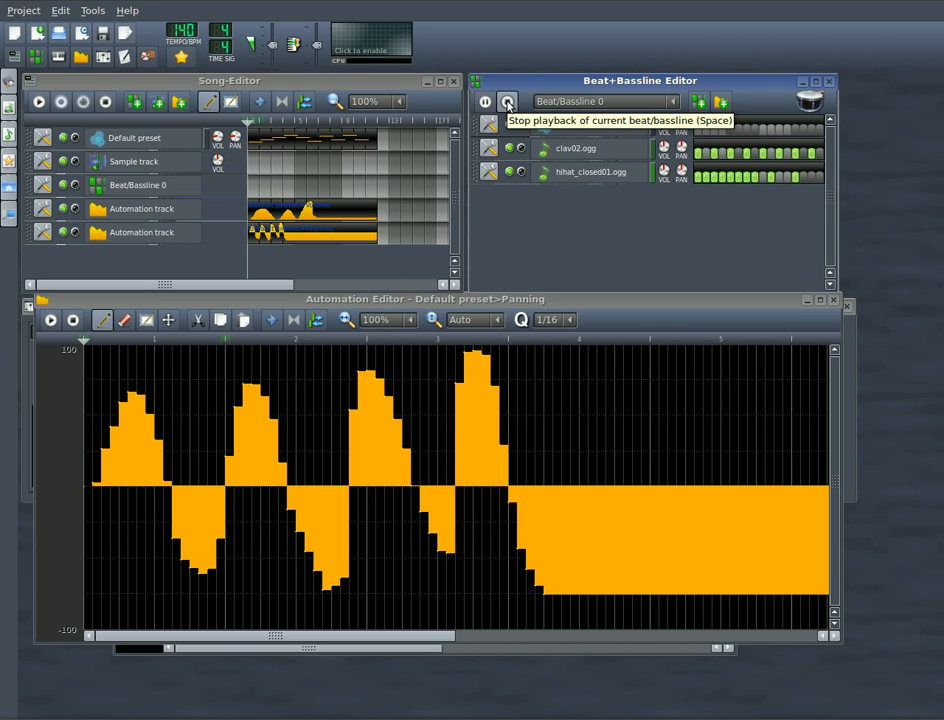
left_click(722, 103)
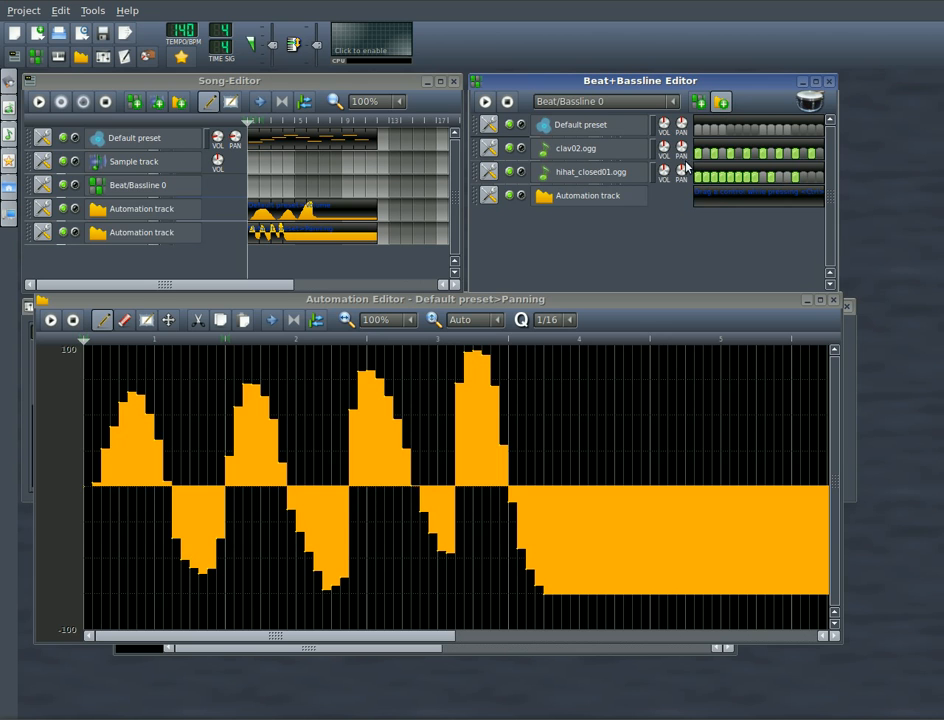
left_click_drag(688, 155, 708, 204)
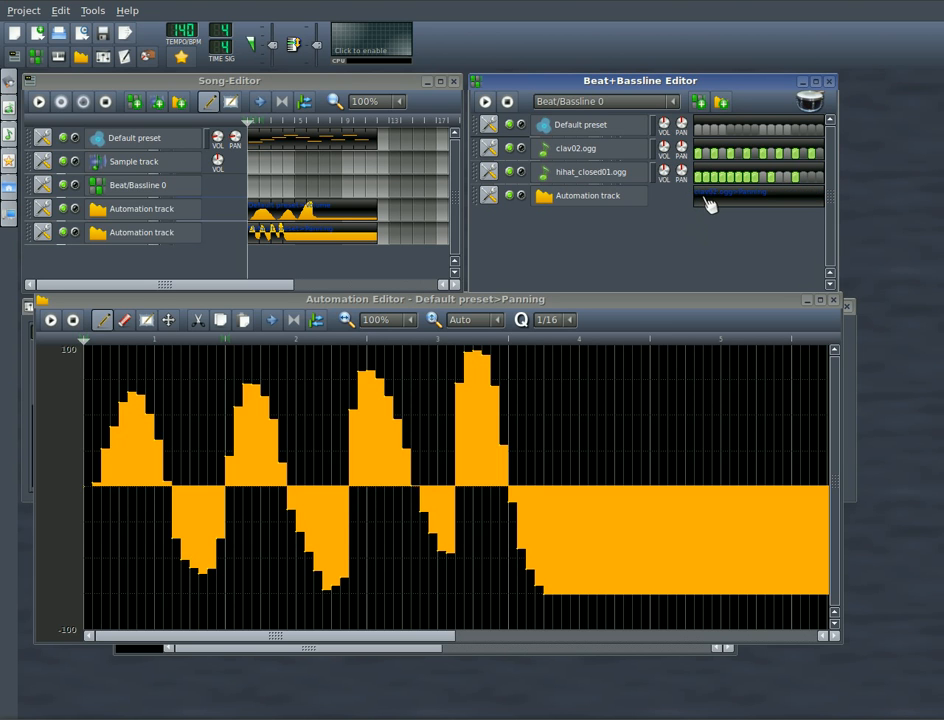
left_click(720, 104)
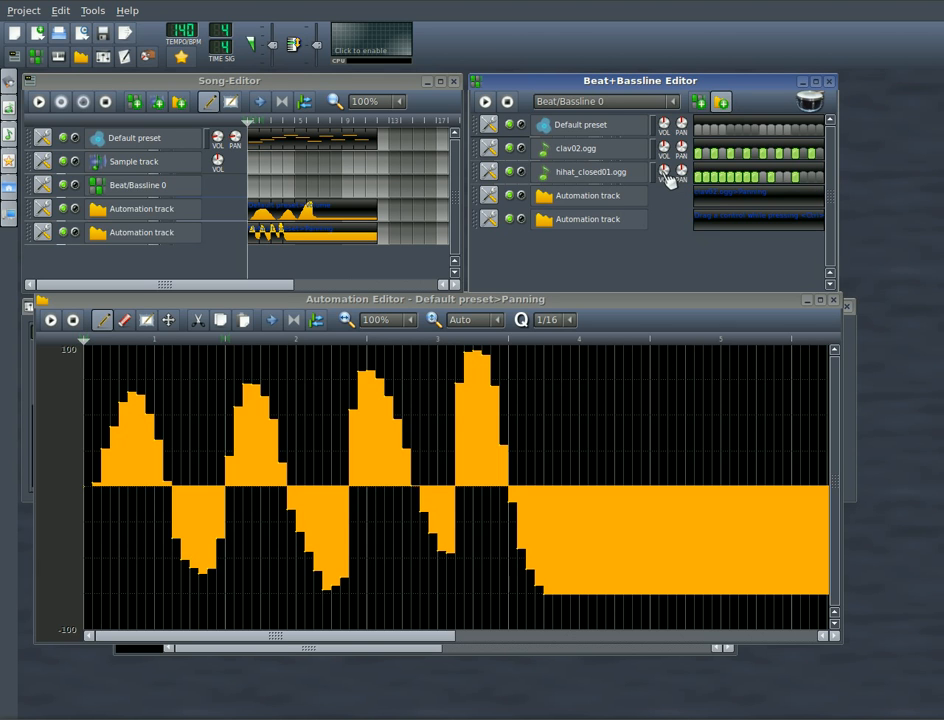
left_click_drag(686, 176, 710, 240)
Step: Open the clav02.ogg panning clip in the Automation Editor and draw abrupt alternations between near 100 and near -100 at its start
right_click(722, 194)
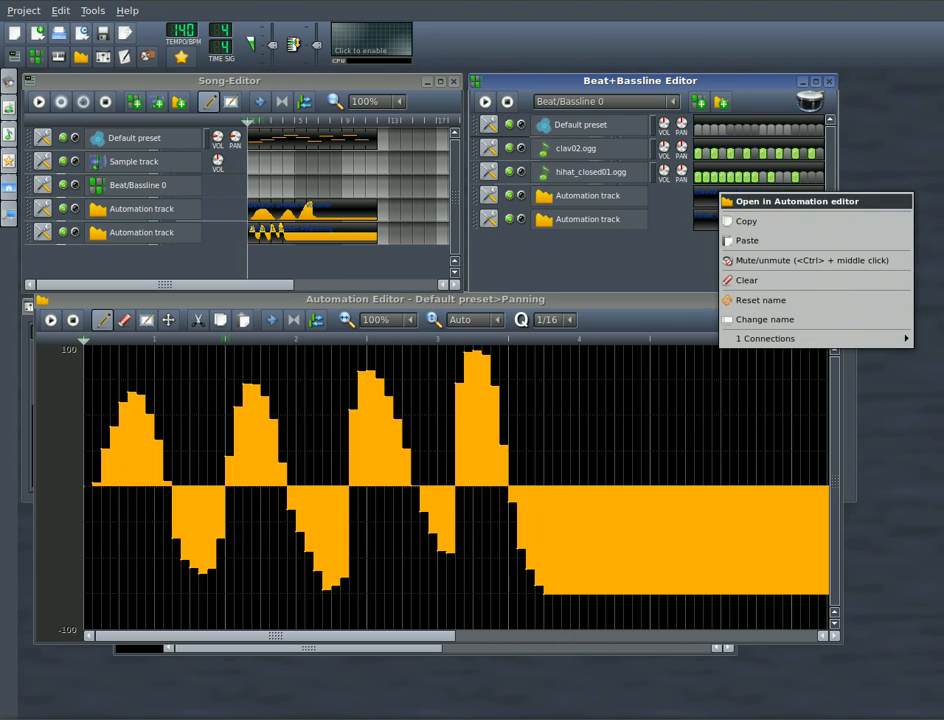
left_click(758, 203)
left_click_drag(88, 489, 86, 346)
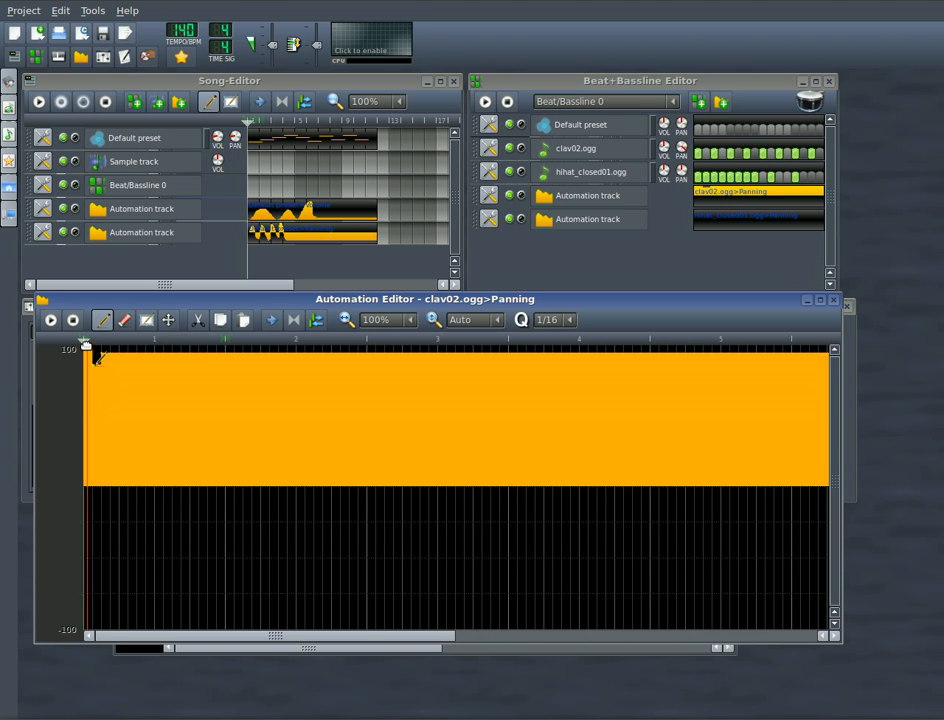
left_click(97, 630)
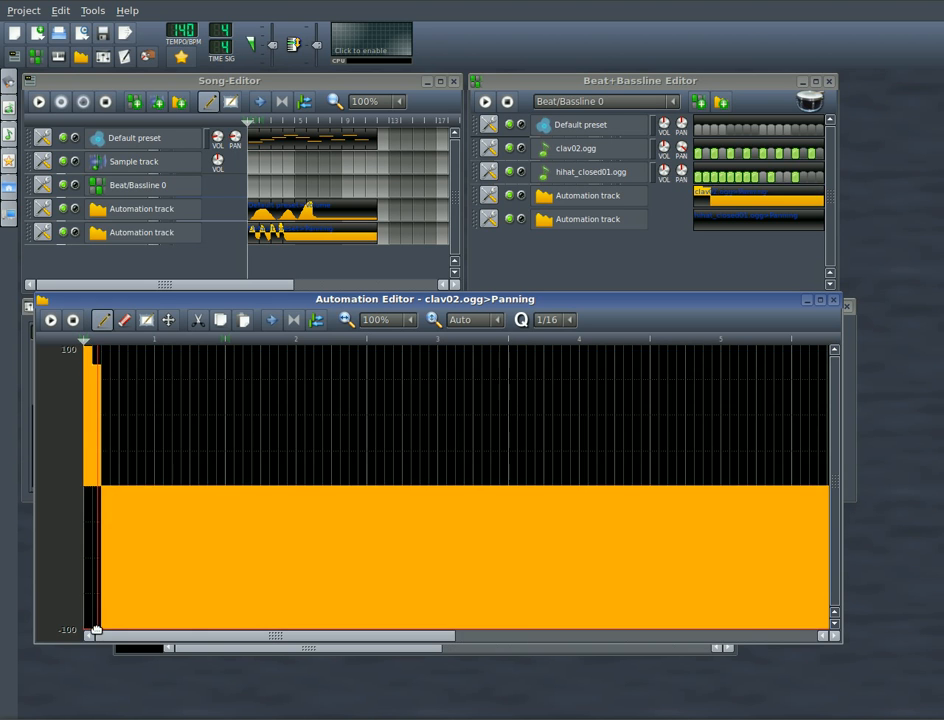
left_click(119, 358)
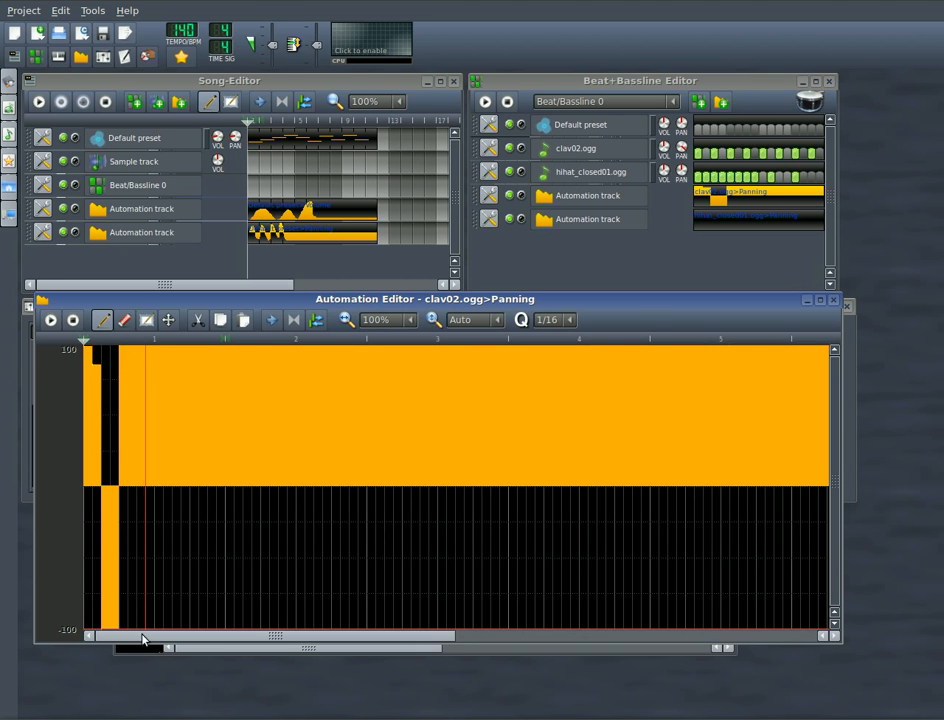
left_click(140, 622)
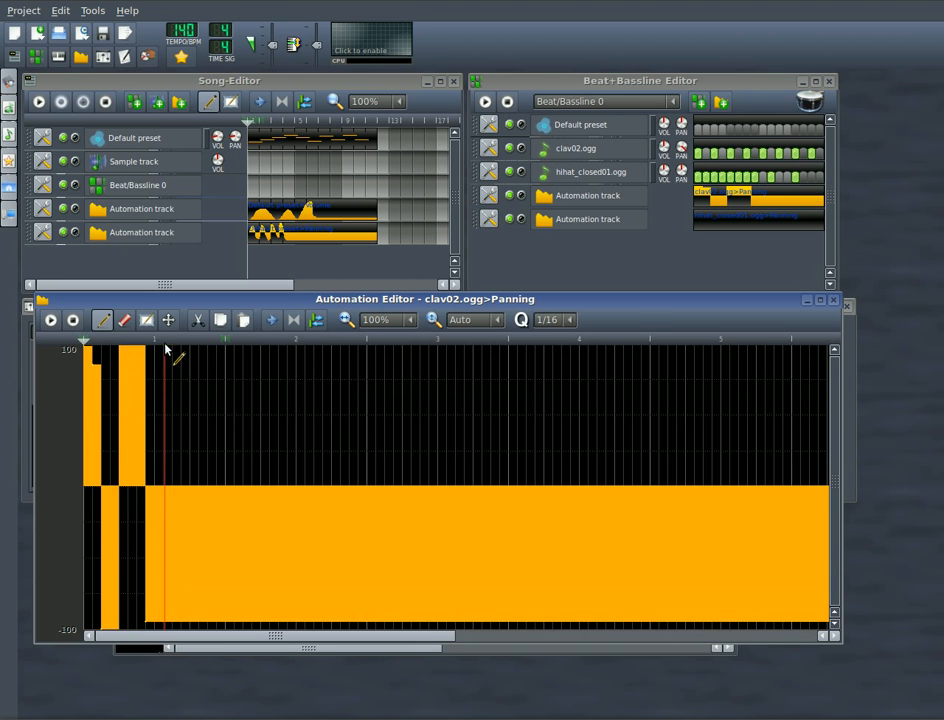
left_click(165, 350)
left_click(181, 622)
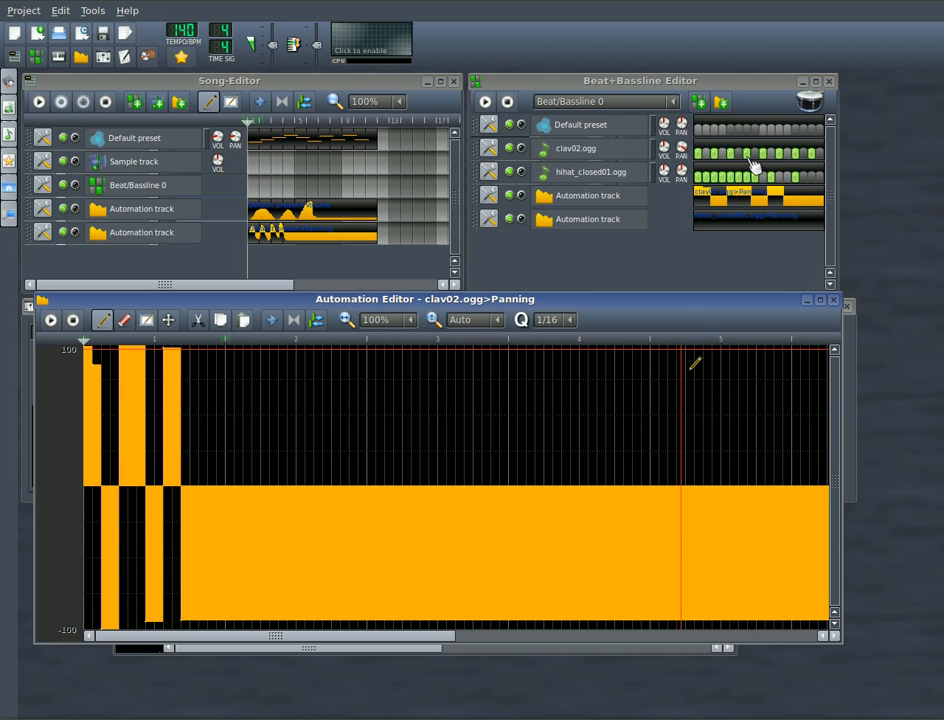
Step: Draw a smooth panning curve for hihat_closed01.ogg swinging between positive and negative values, play the beat, and redraw the curve's end as positive
right_click(748, 221)
left_click(767, 231)
mouse_move(93, 357)
left_mouse_down()
mouse_move(169, 397)
mouse_move(348, 529)
mouse_move(535, 518)
mouse_move(579, 580)
mouse_move(660, 435)
mouse_move(617, 492)
left_mouse_up()
left_click(485, 103)
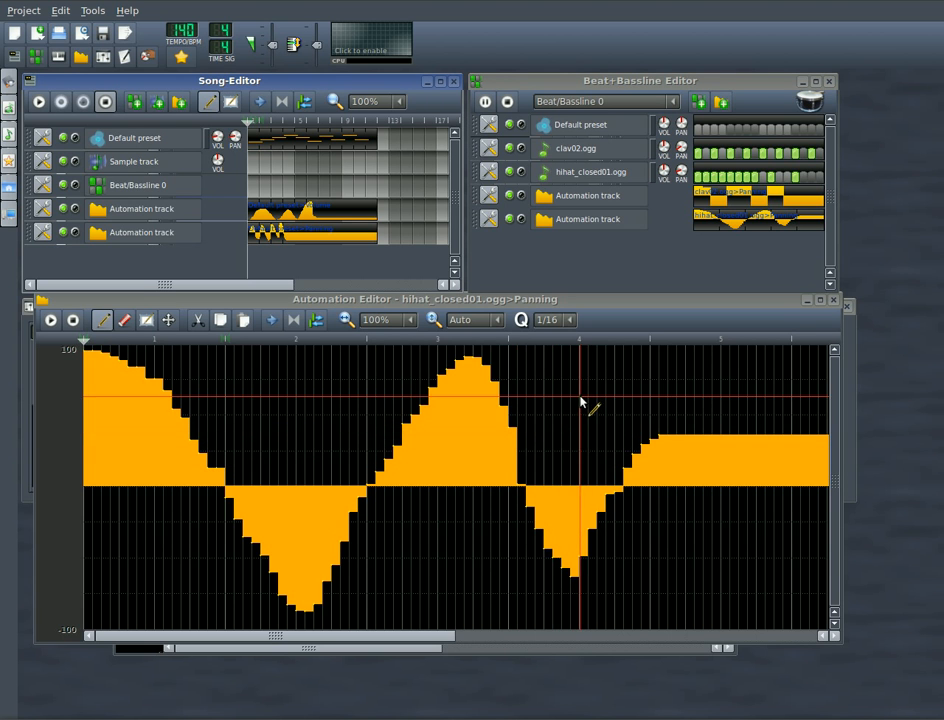
left_click_drag(800, 379, 531, 459)
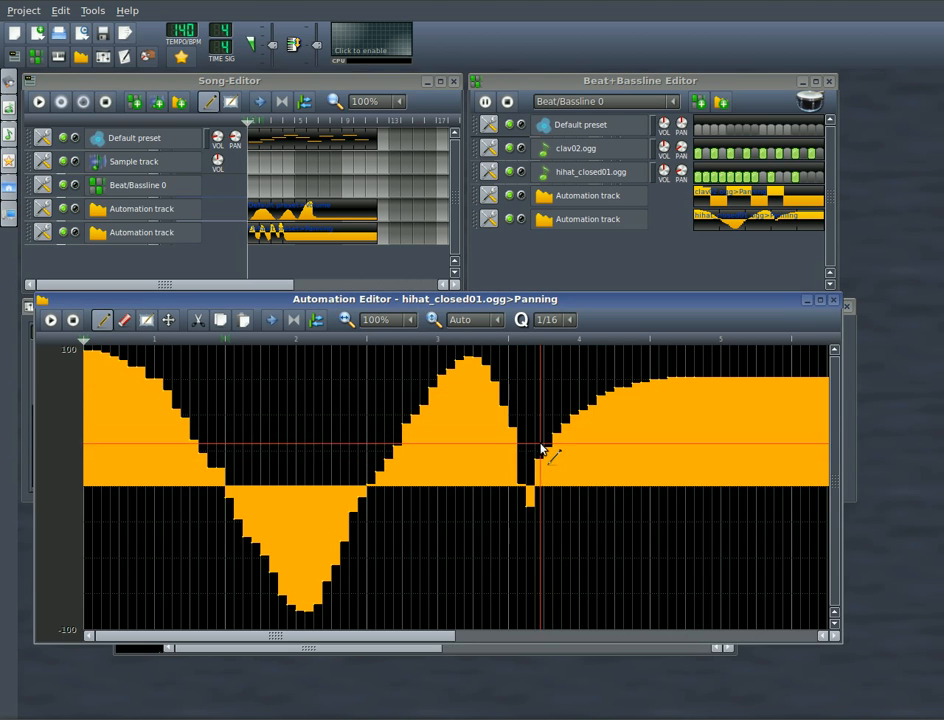
Step: Select and delete the hihat_closed01.ogg panning points from the first negative dip onward, keeping only the initial descent from 100
left_click(148, 322)
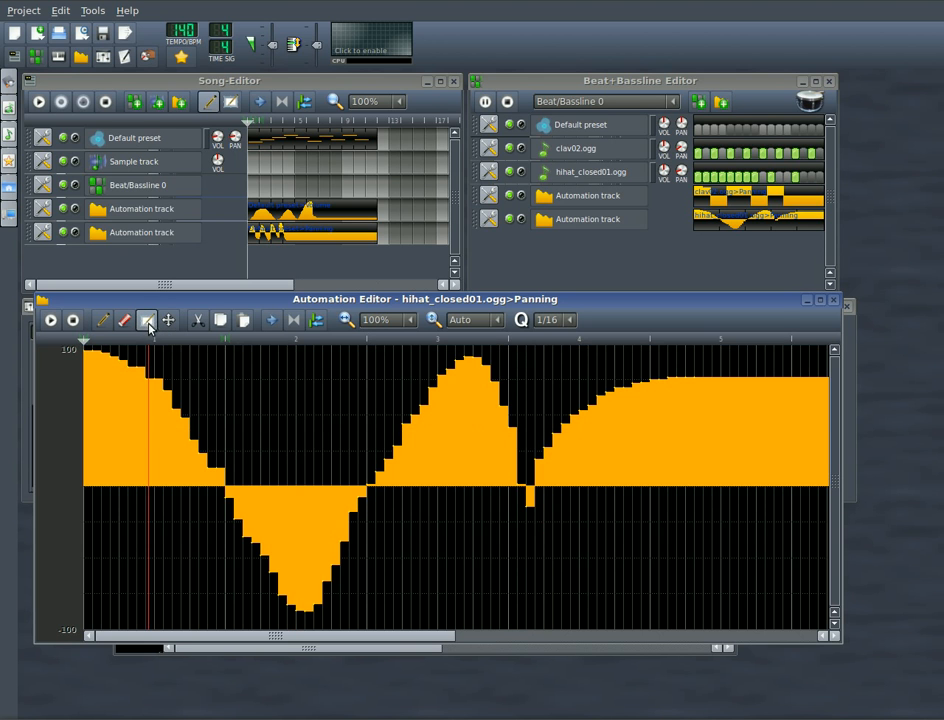
left_click_drag(693, 366, 405, 533)
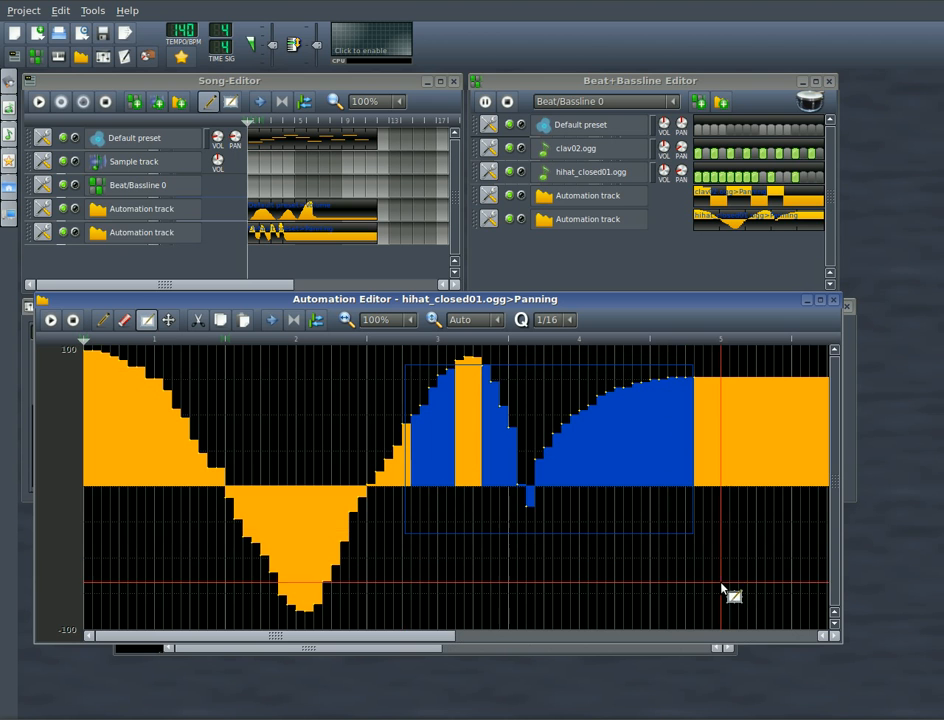
key("Delete")
left_click_drag(730, 588, 377, 360)
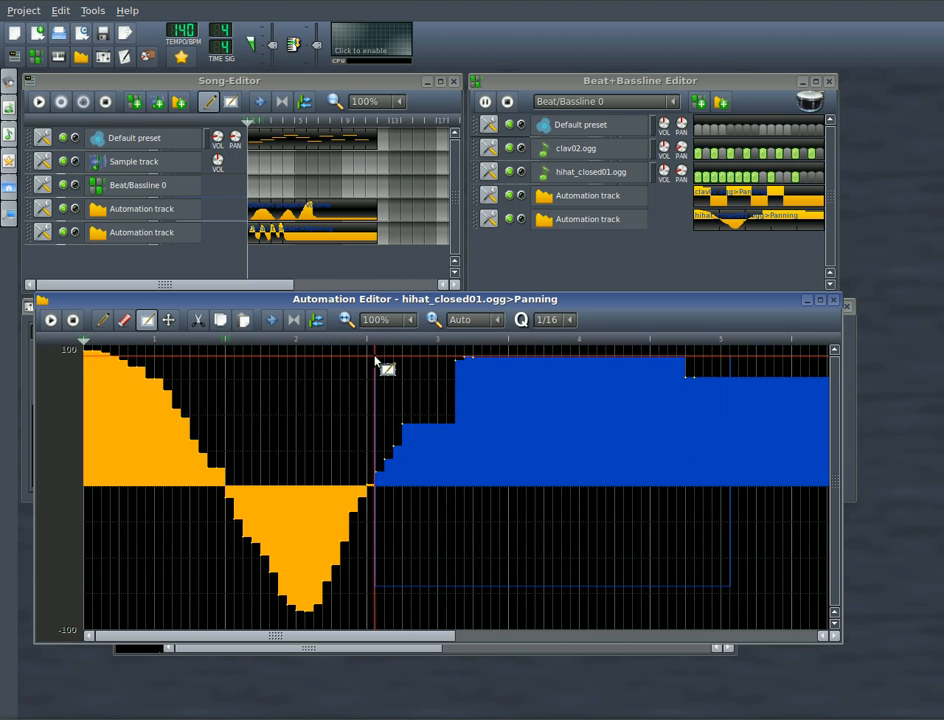
key("Delete")
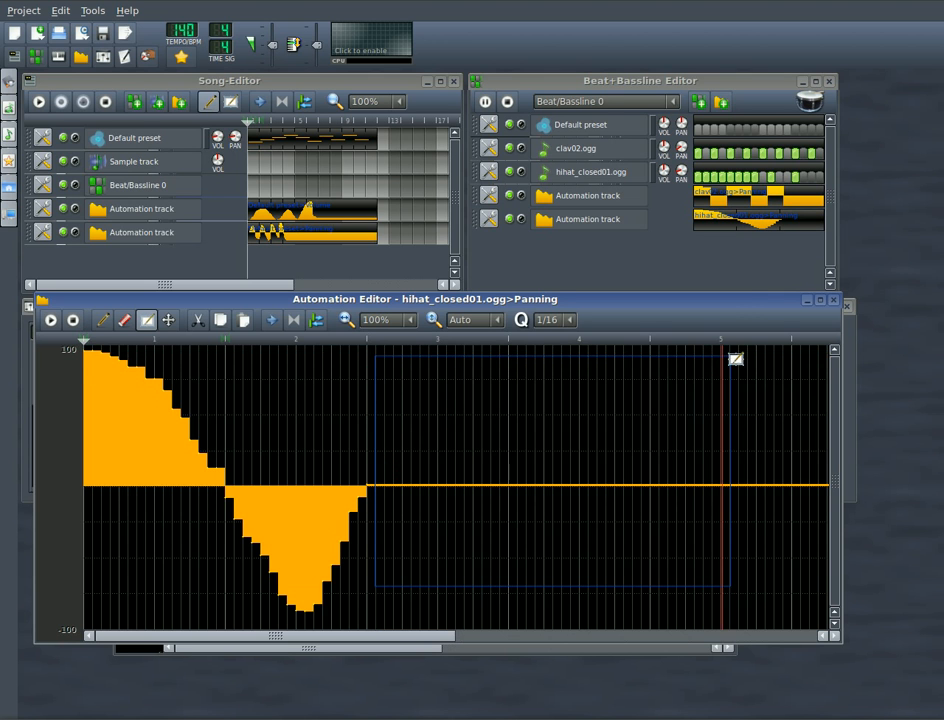
left_click_drag(463, 400, 221, 648)
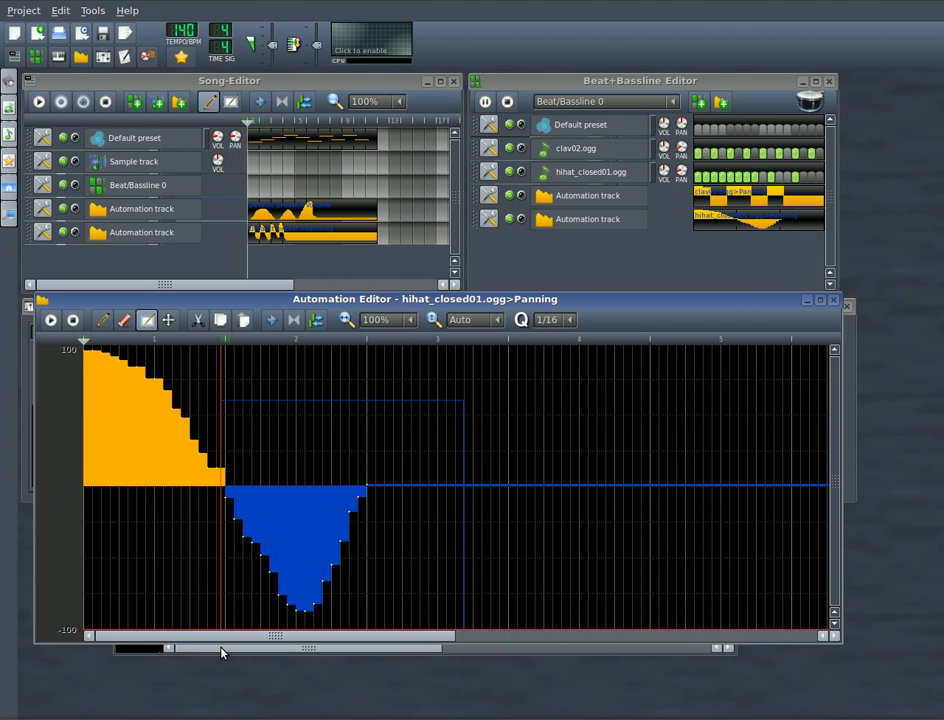
key("Delete")
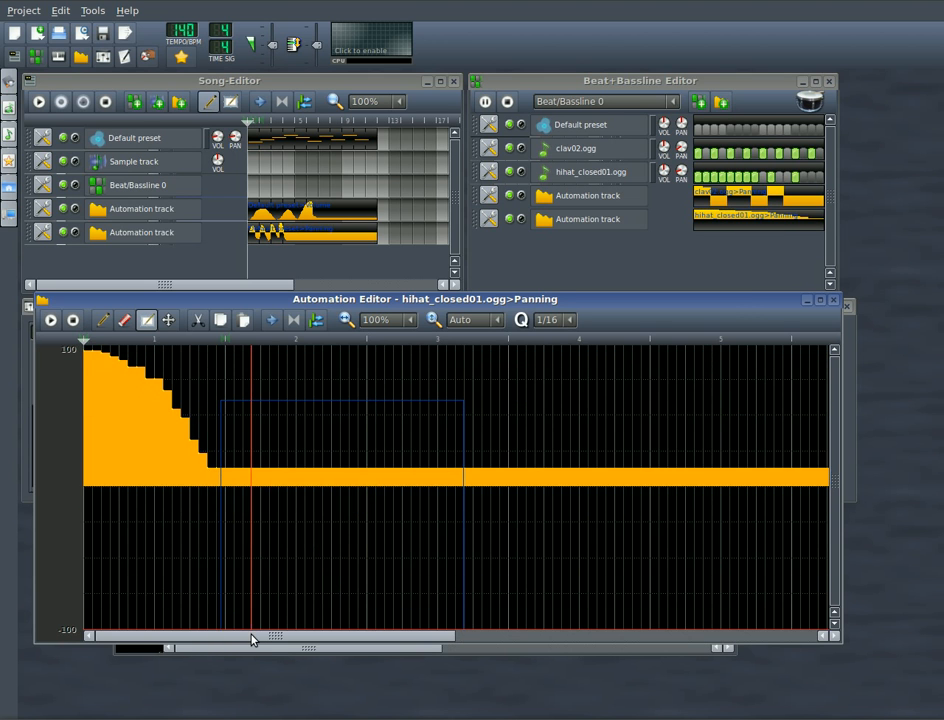
Step: Play the beat to hear the clav02.ogg and hihat_closed01.ogg panning automation, and stop playback
left_click(486, 102)
left_click(486, 104)
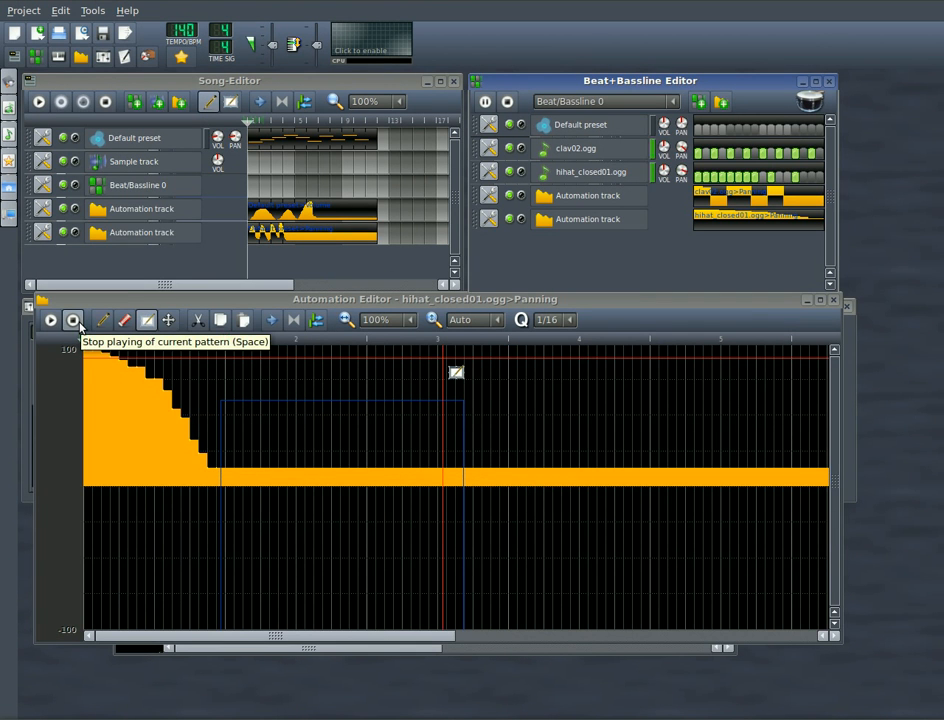
left_click(74, 320)
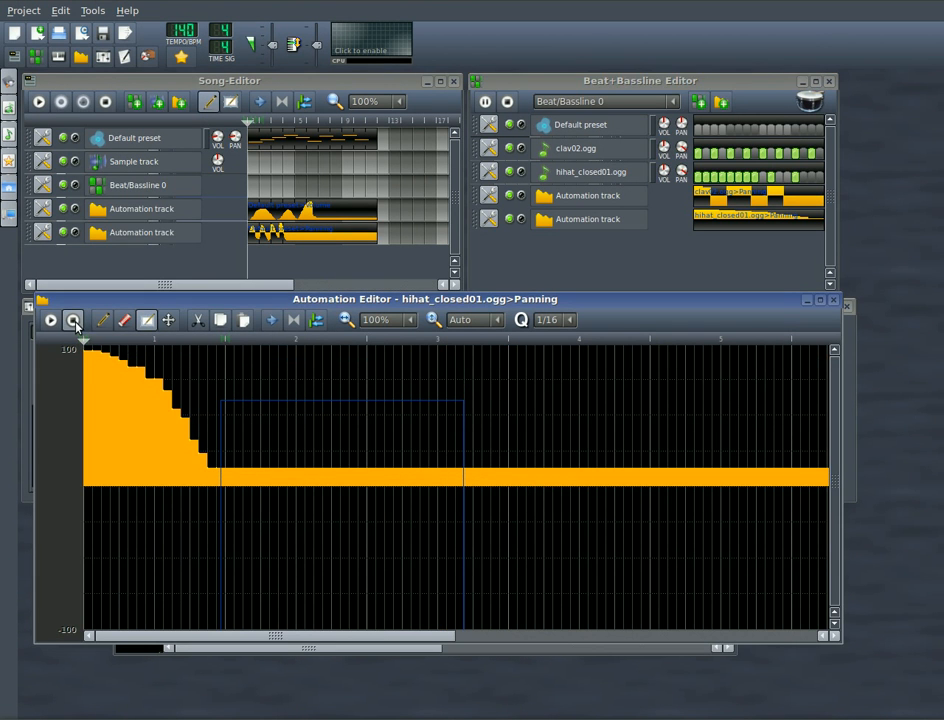